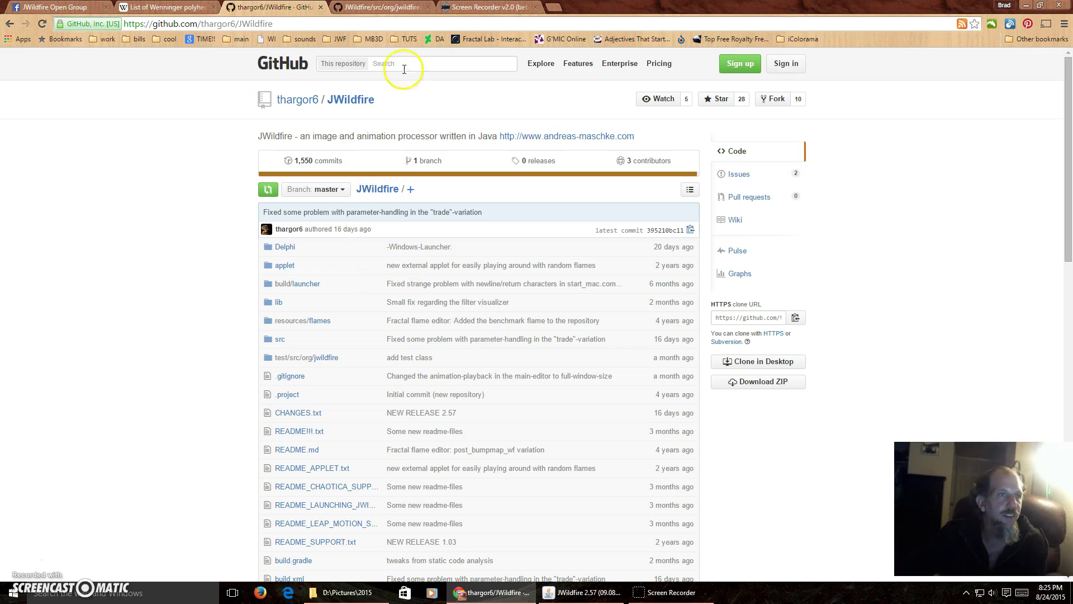
# Examine the thargor6/JWildfire repository page on GitHub, including its address, file list and README.
pyautogui.click(385, 6)
pyautogui.click(274, 6)
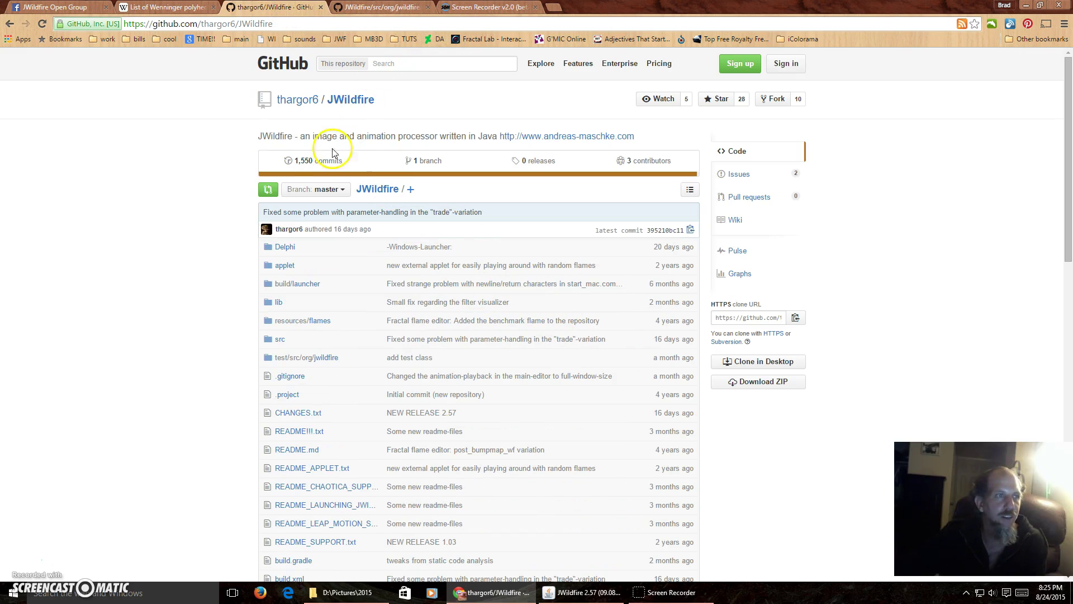
pyautogui.moveTo(293, 25); pyautogui.dragTo(105, 28)
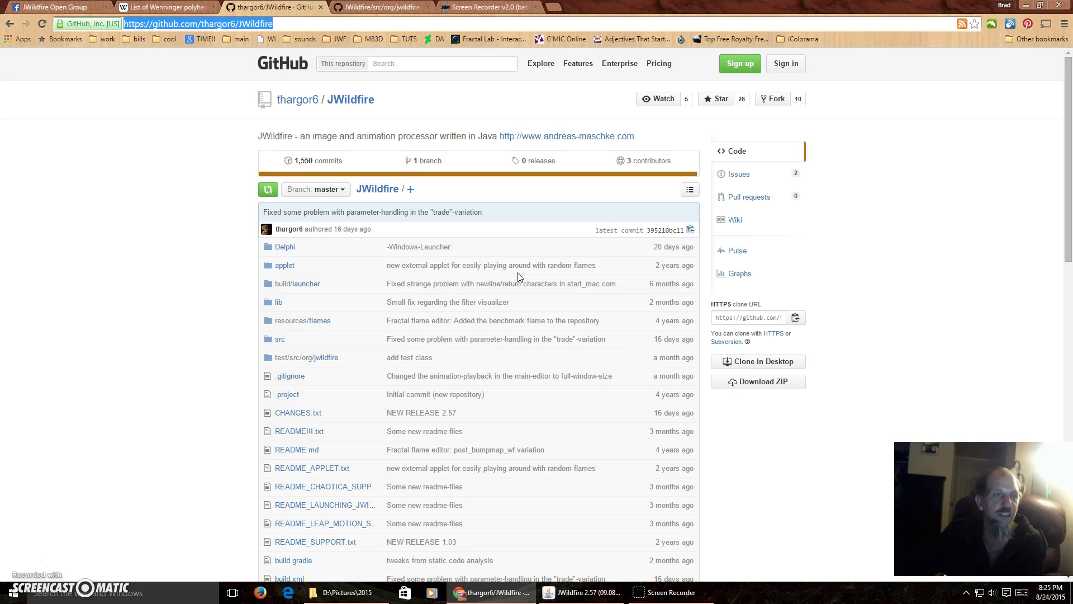
pyautogui.scroll(-1, 519, 277)
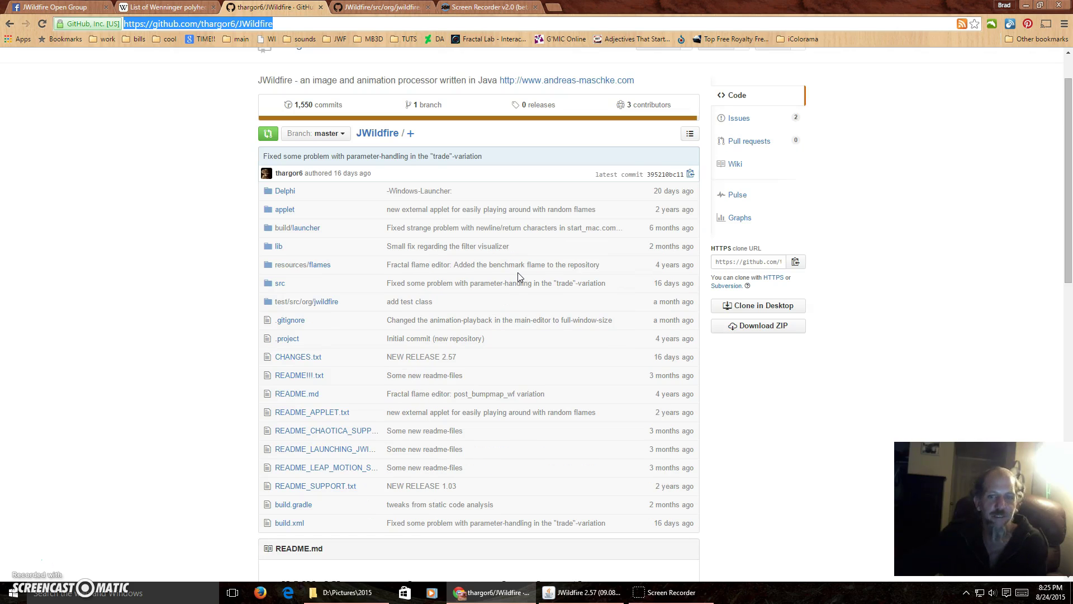
pyautogui.scroll(-6, 518, 273)
pyautogui.scroll(4, 517, 272)
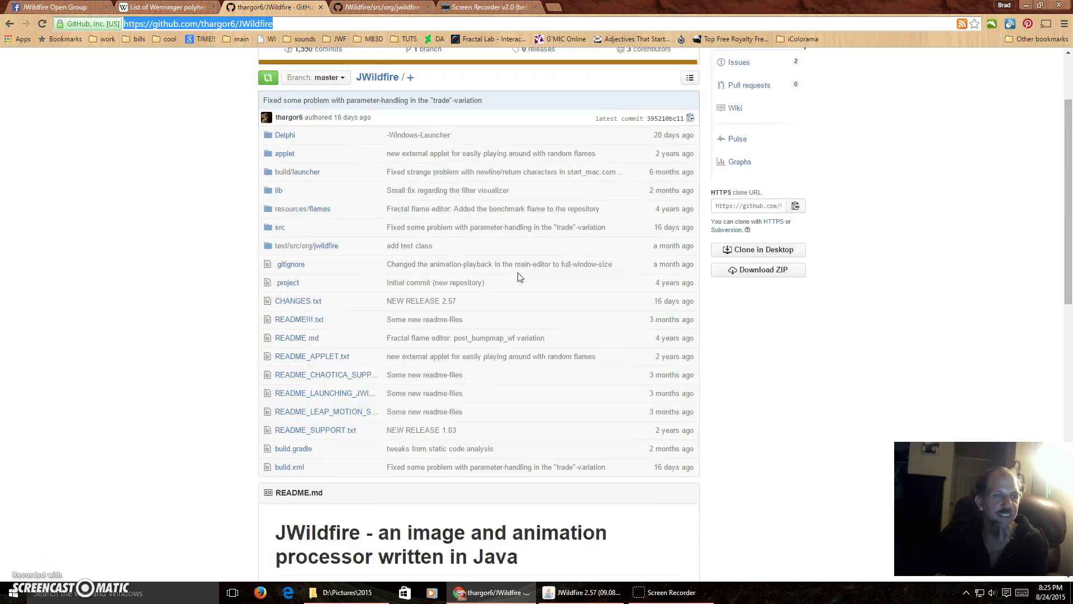
pyautogui.scroll(-1, 517, 276)
pyautogui.scroll(4, 519, 276)
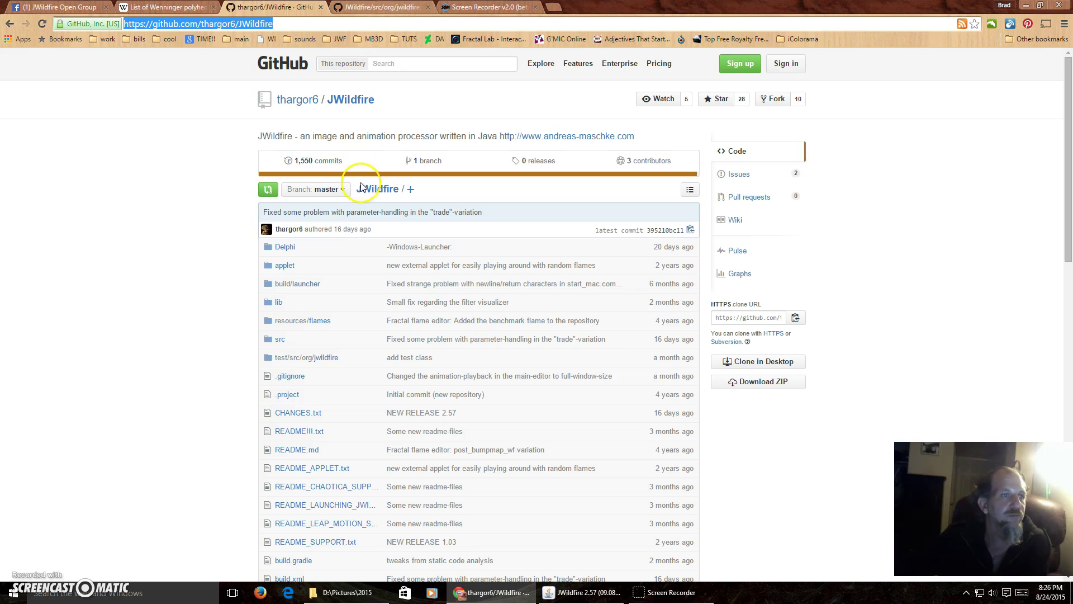
# Browse the list of variation source files in the repository's src/org/jwildfire/create/tina/variation folder.
pyautogui.click(346, 19)
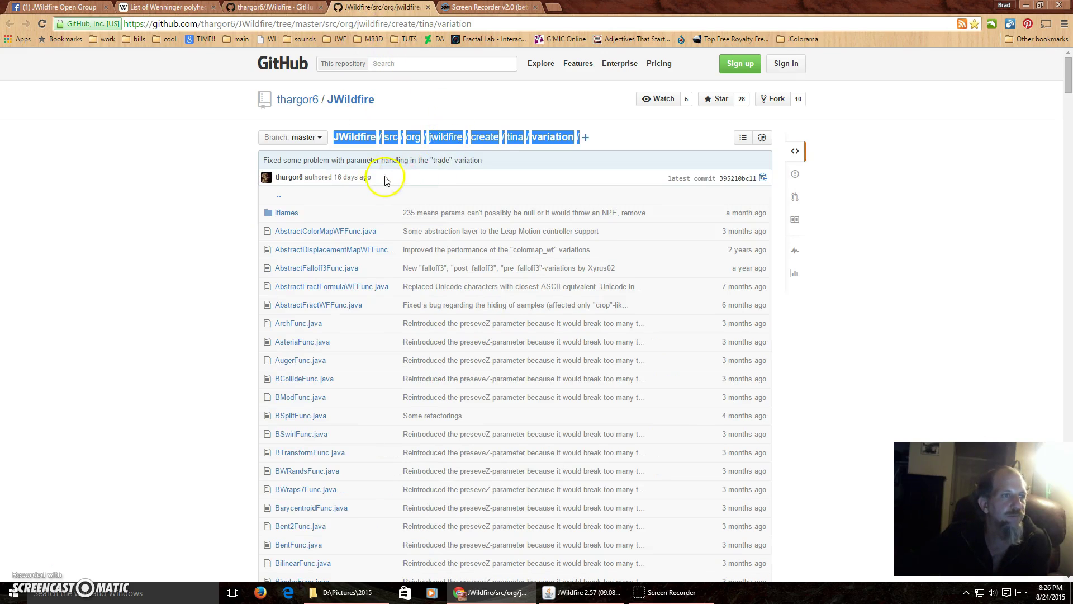
pyautogui.click(595, 141)
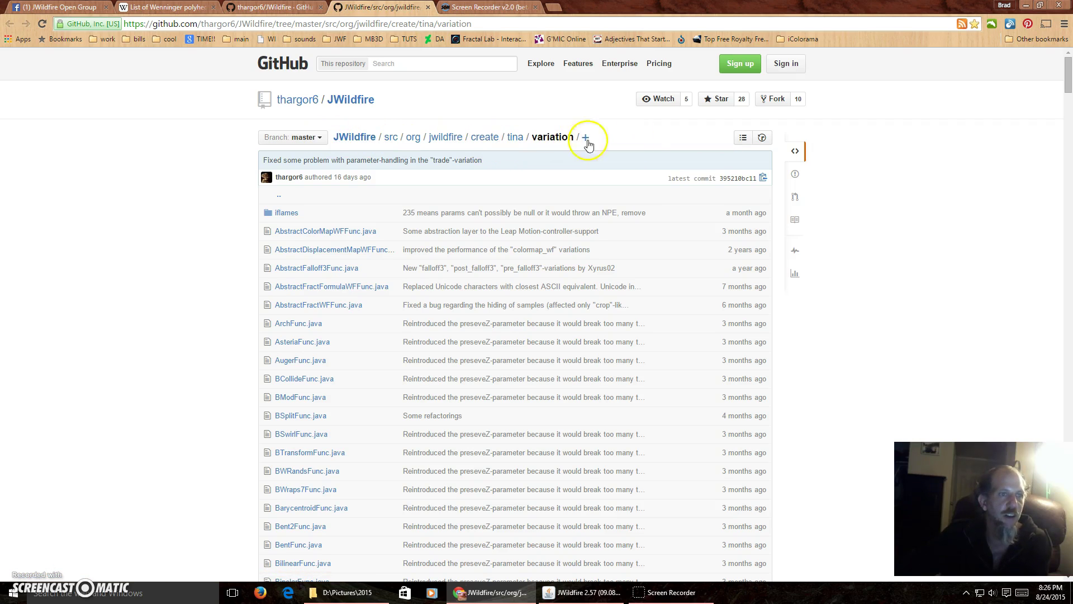
pyautogui.scroll(-1, 508, 299)
pyautogui.scroll(-9, 507, 299)
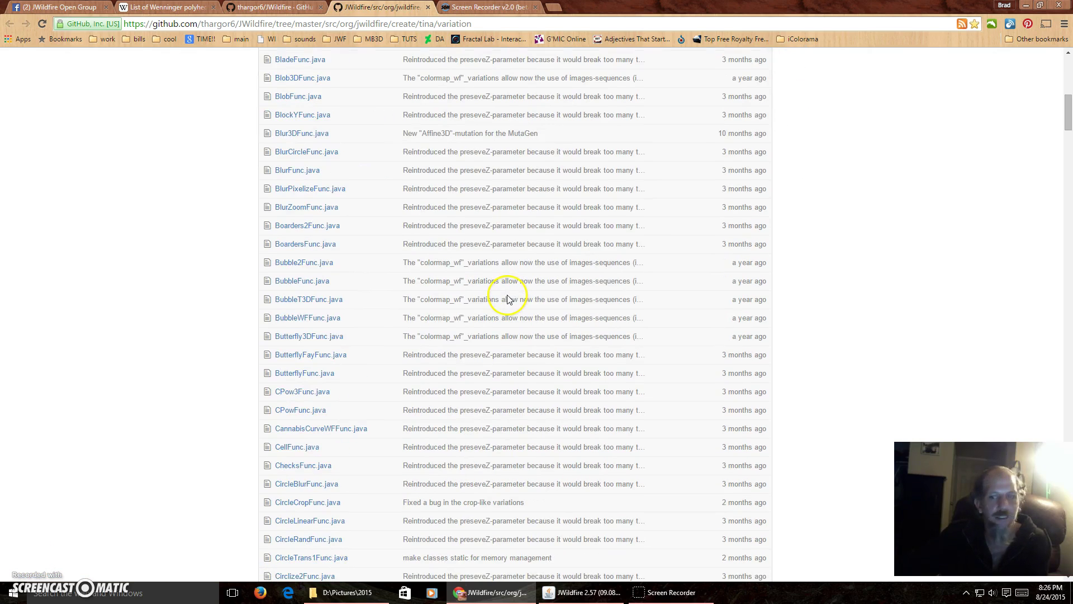
pyautogui.scroll(-10, 507, 299)
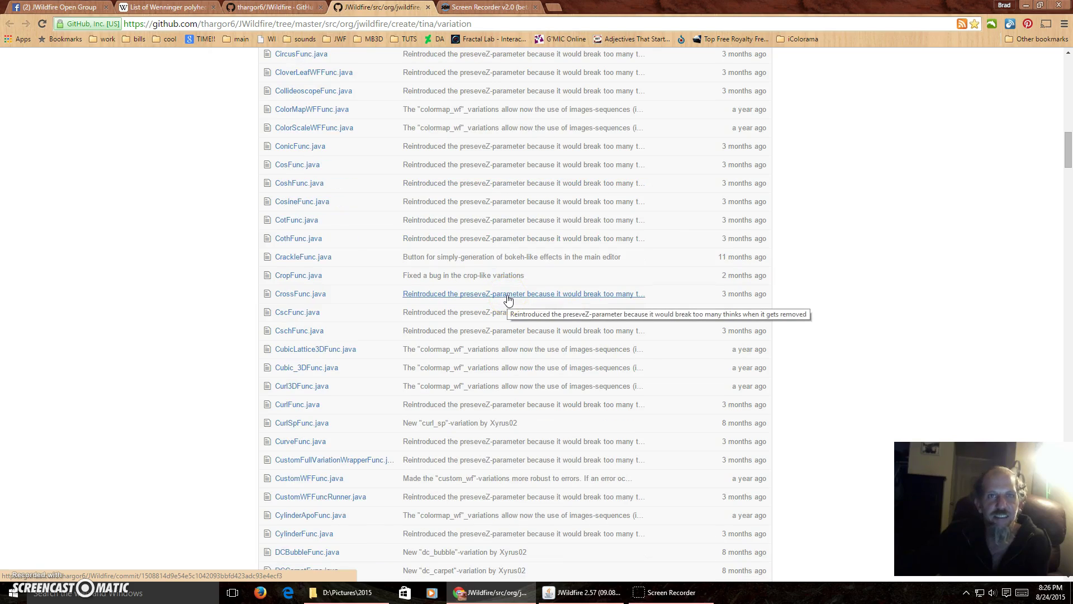
pyautogui.scroll(-18, 507, 301)
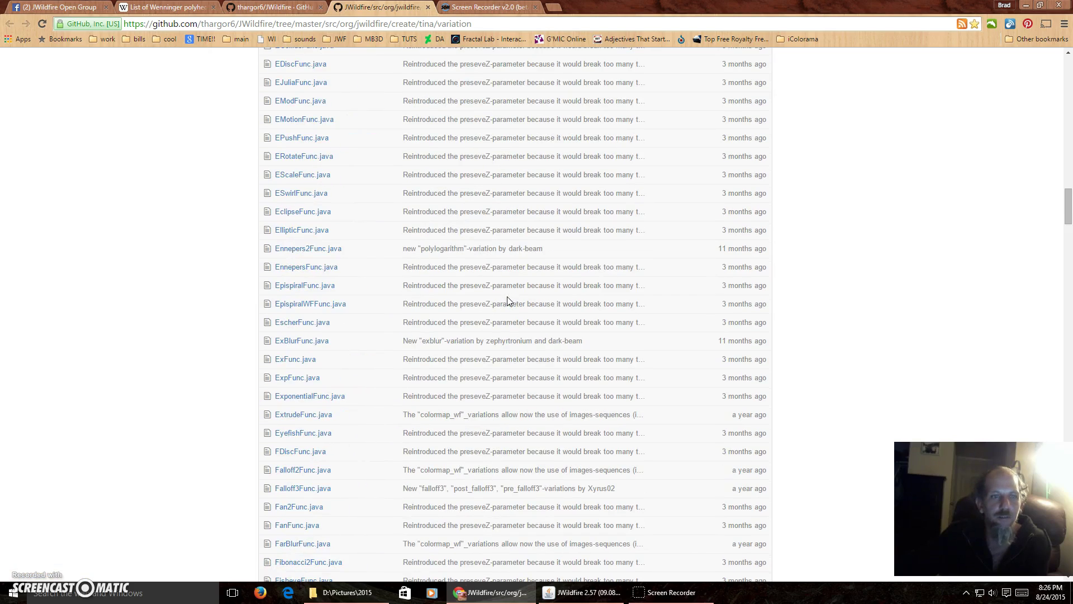
pyautogui.scroll(-20, 508, 301)
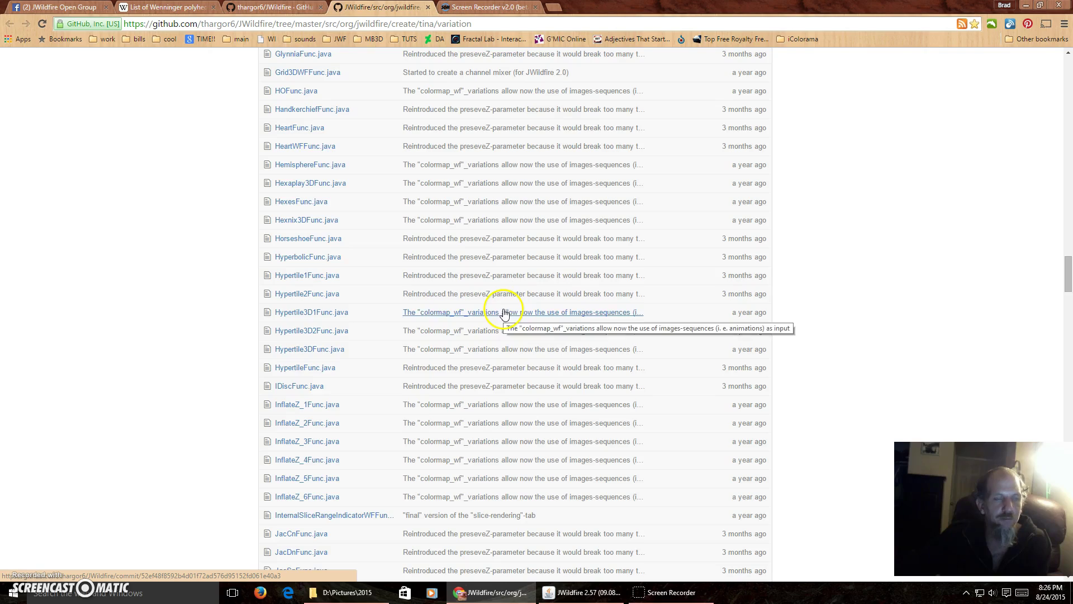
pyautogui.scroll(-9, 504, 314)
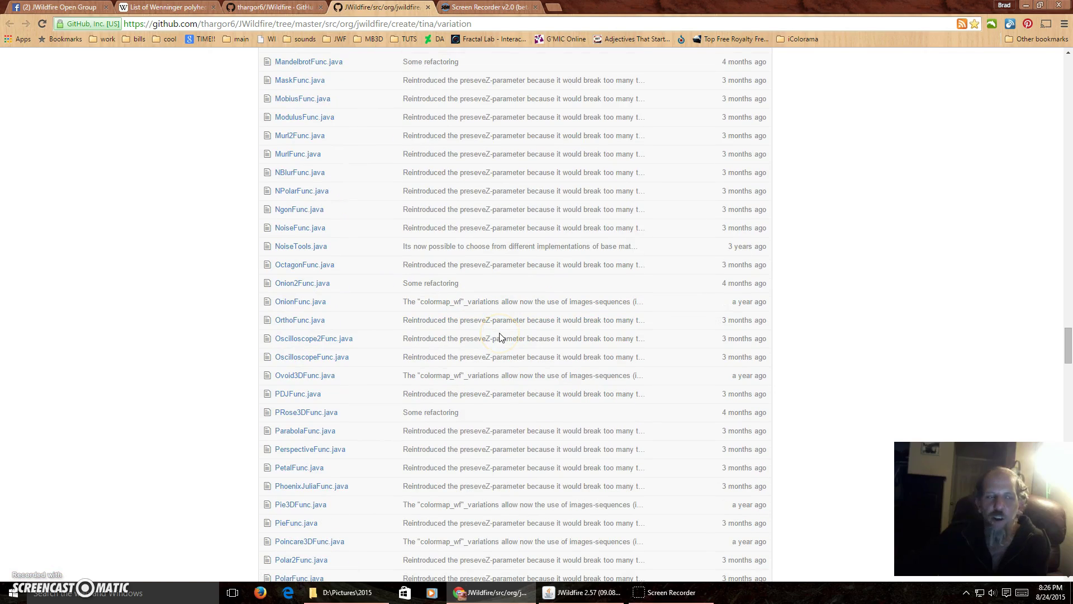
pyautogui.scroll(-20, 499, 338)
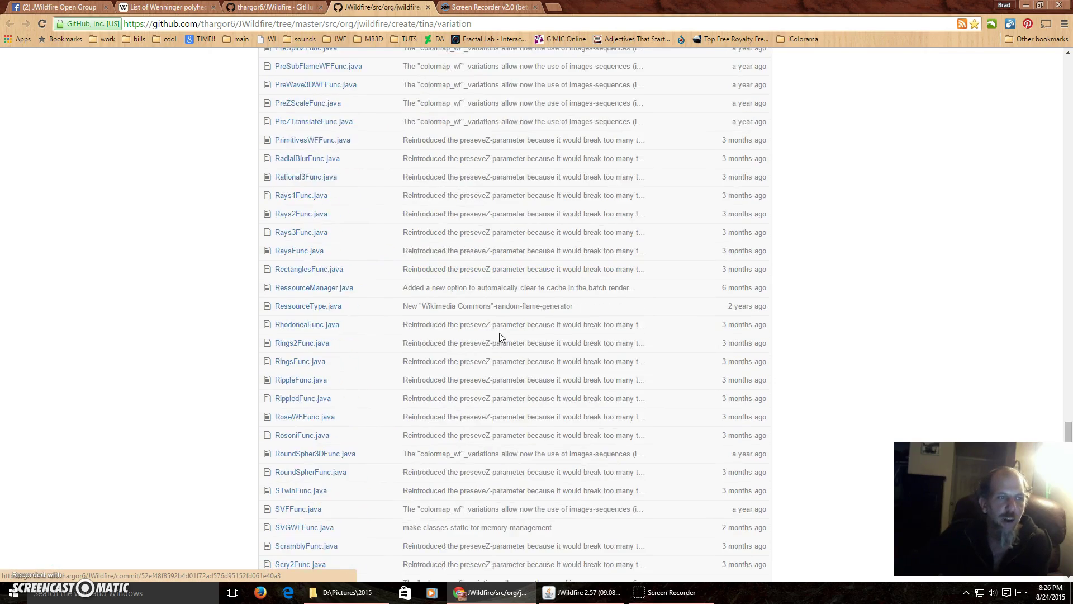
pyautogui.scroll(-20, 500, 337)
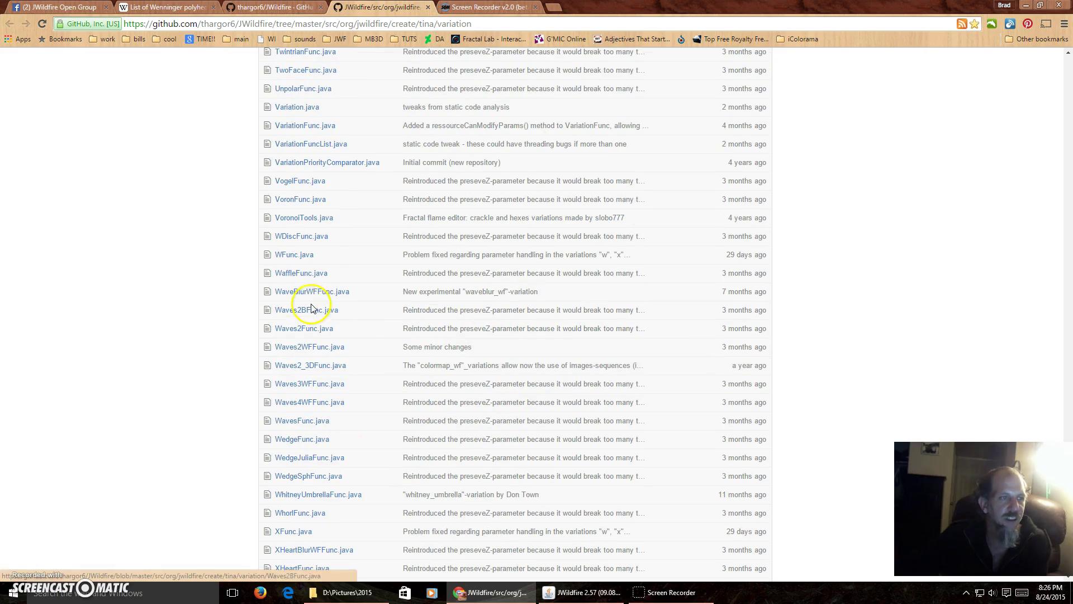
# Open WaffleFunc.java and read through its source code, from the license header and parameters to the transform and init methods.
pyautogui.click(294, 272)
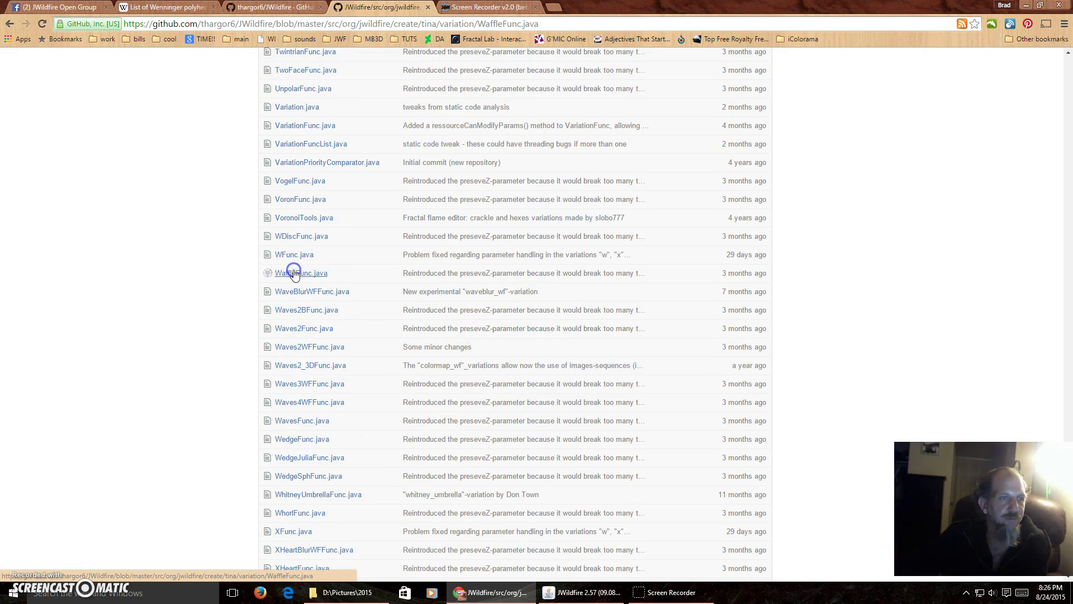
pyautogui.scroll(-8, 421, 381)
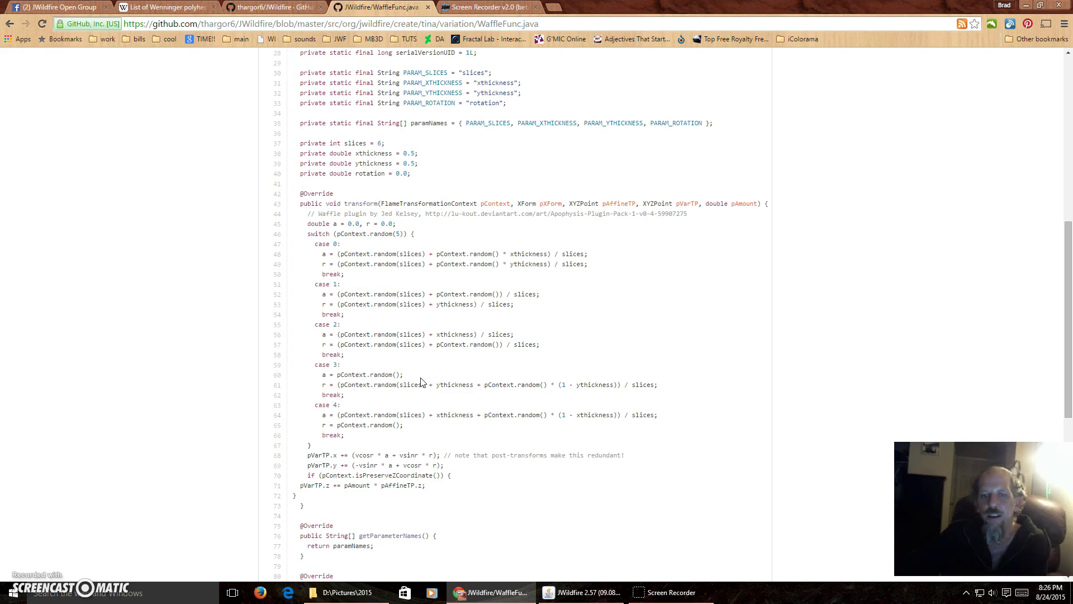
pyautogui.scroll(-6, 421, 382)
pyautogui.scroll(-2, 421, 381)
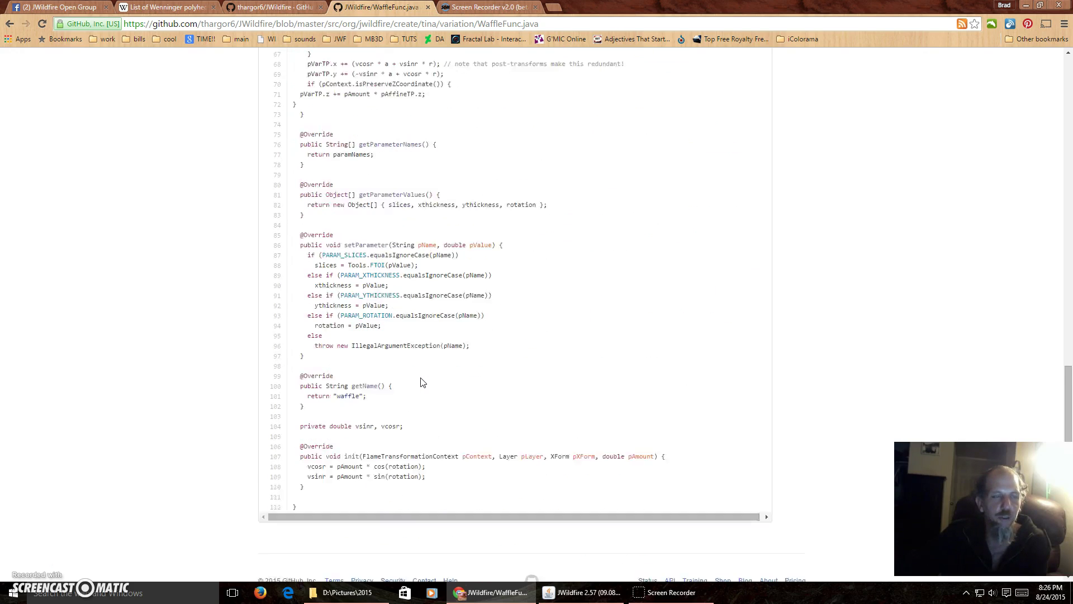
pyautogui.scroll(7, 421, 381)
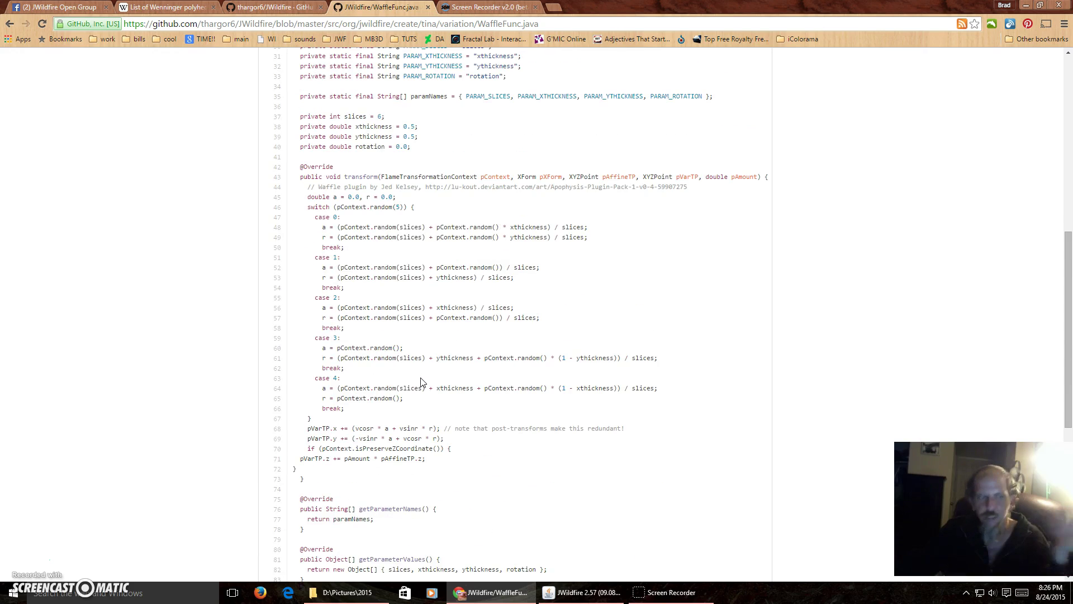
pyautogui.scroll(7, 421, 382)
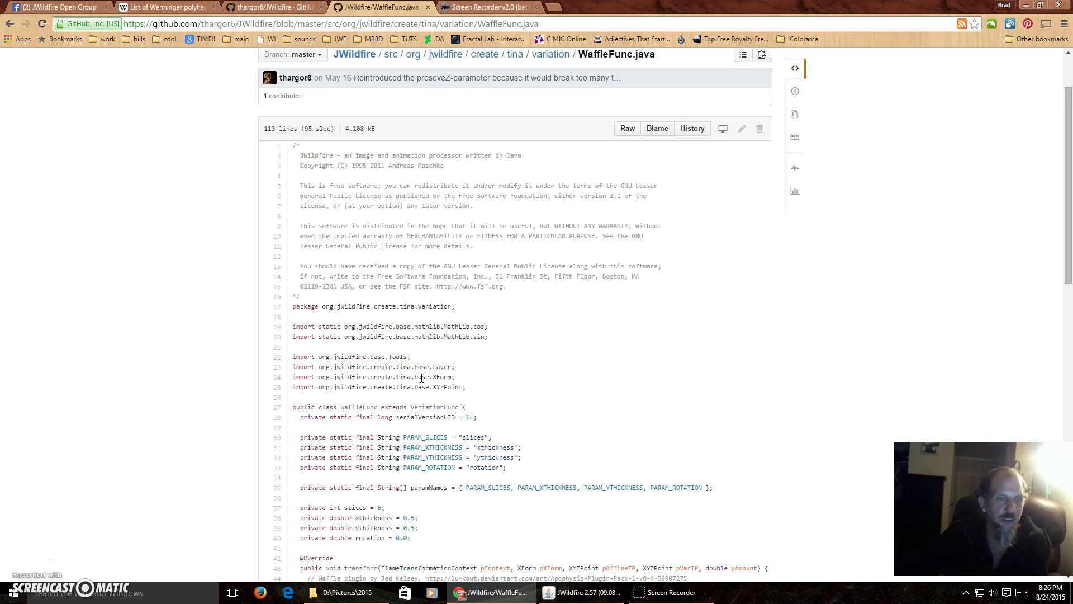
pyautogui.scroll(-7, 421, 378)
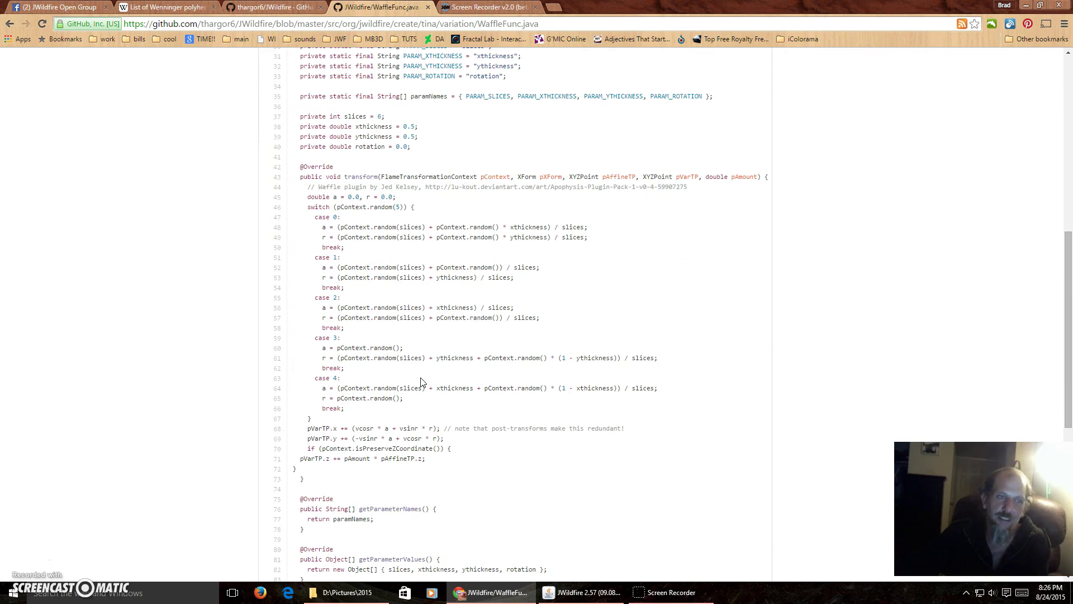
pyautogui.scroll(7, 421, 381)
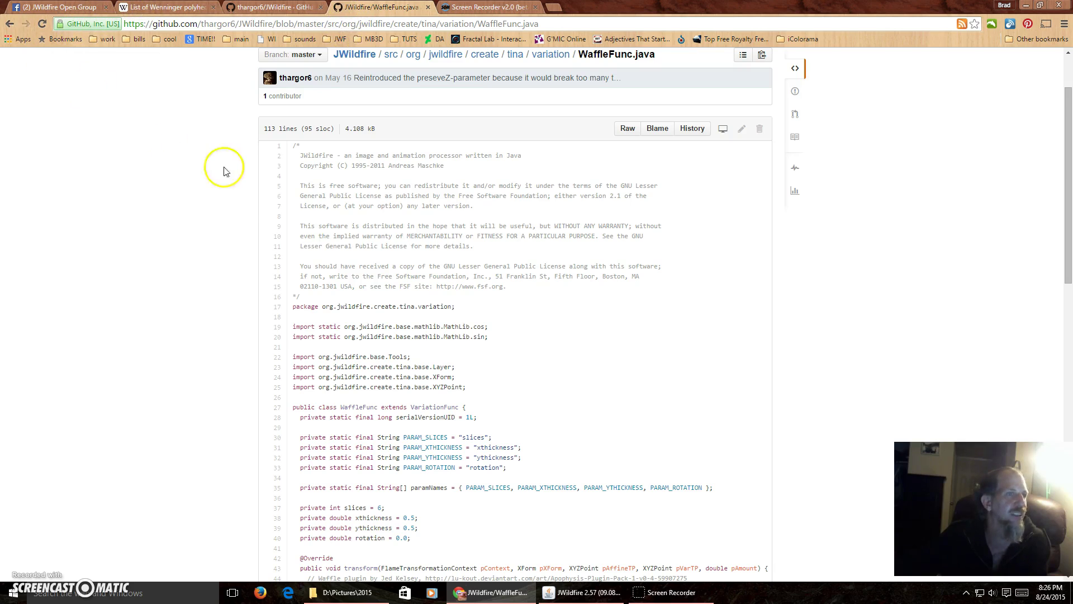
pyautogui.scroll(-6, 307, 251)
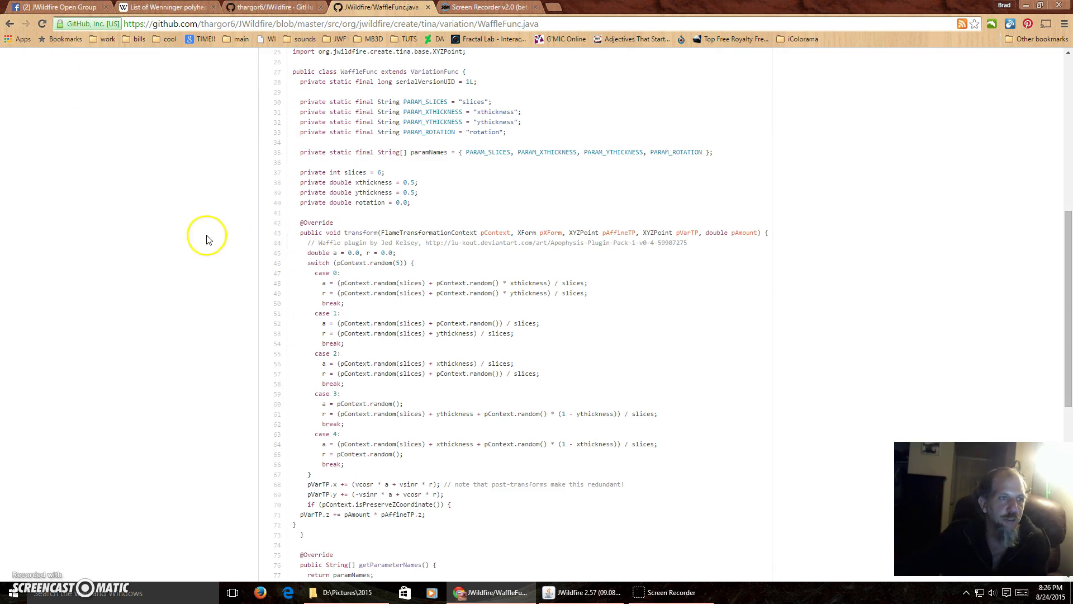
# Open the DeviantArt Apophysis Plugin Pack link given in the Waffle plugin comment of the source code.
pyautogui.moveTo(304, 243); pyautogui.dragTo(513, 241)
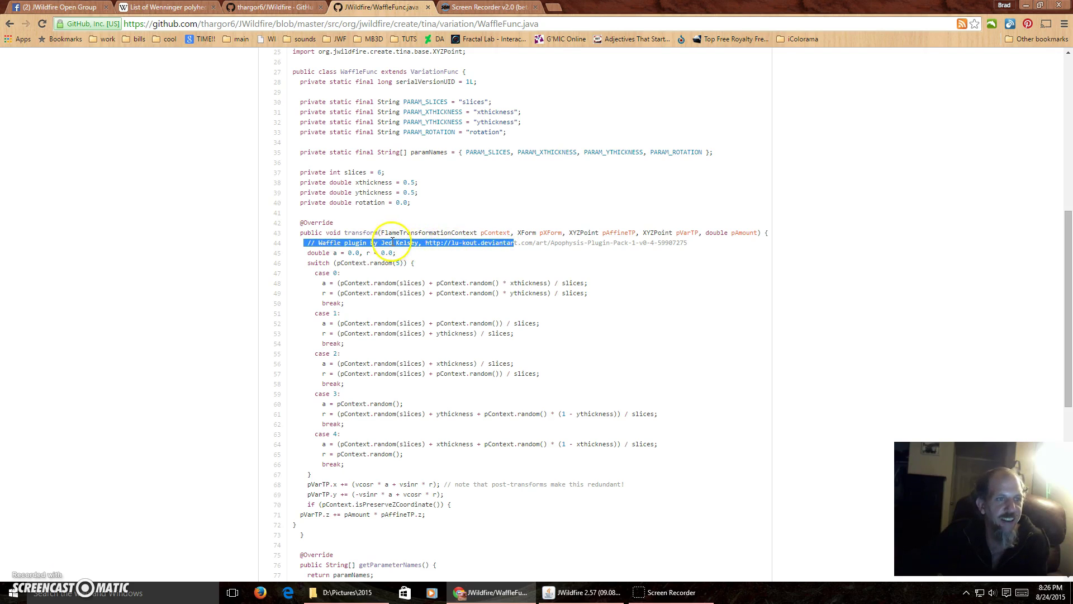
pyautogui.click(535, 243)
pyautogui.moveTo(547, 242); pyautogui.dragTo(705, 242)
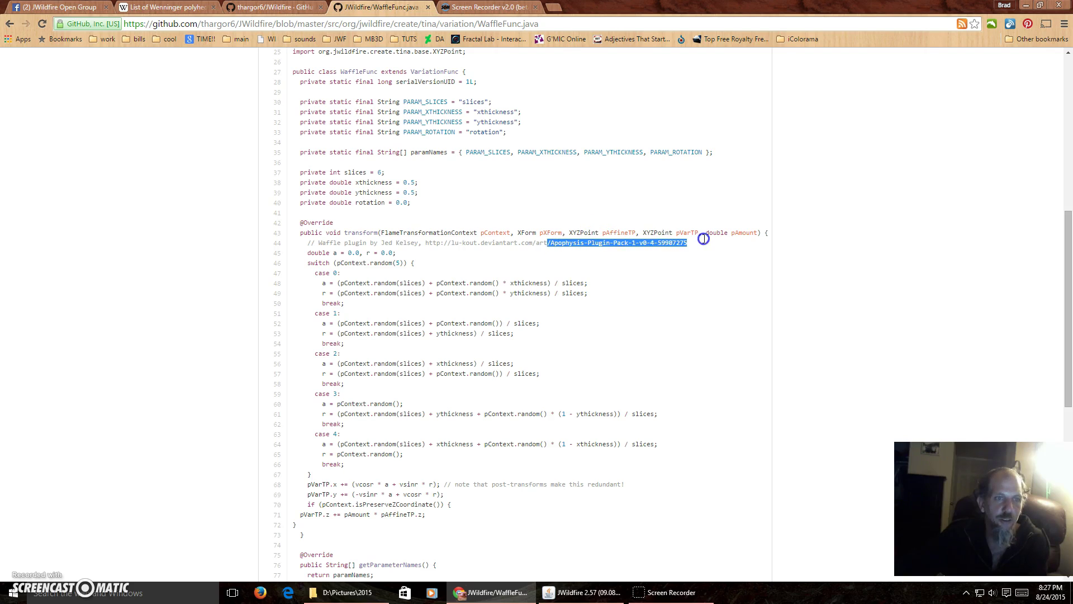
pyautogui.moveTo(424, 243); pyautogui.dragTo(681, 239)
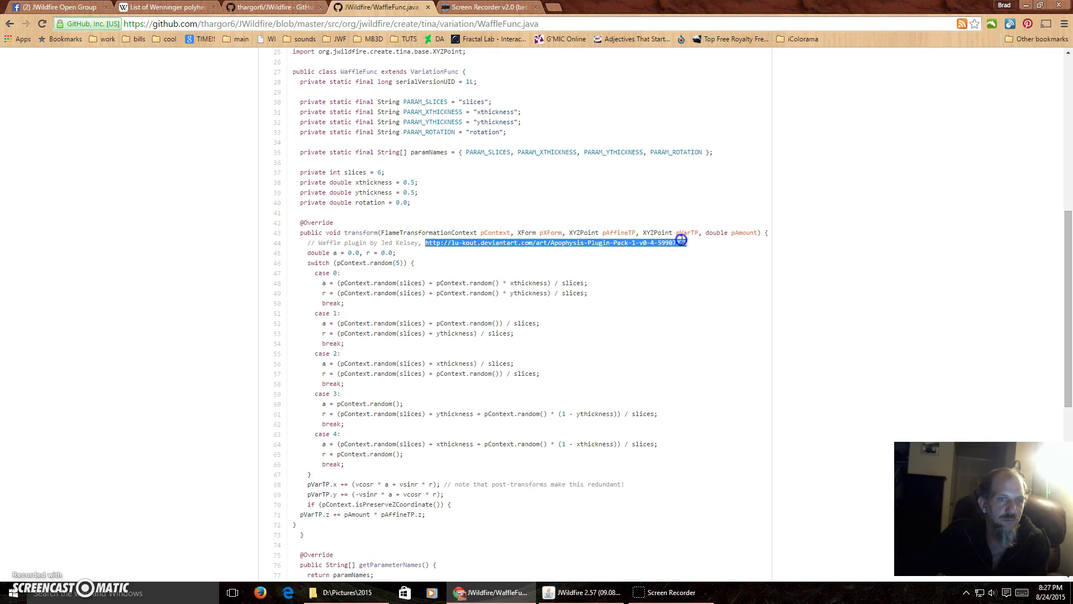
pyautogui.rightClick(567, 244)
pyautogui.click(618, 266)
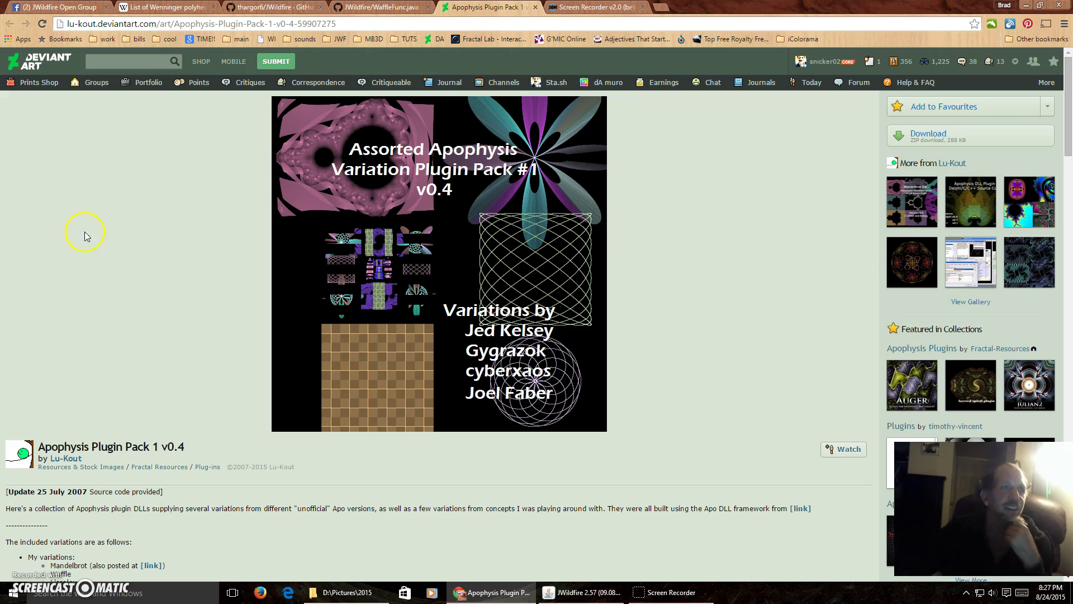
# Return from WaffleFunc.java to the variation folder listing, and go back to the JWildfire repository's main page.
pyautogui.click(379, 10)
pyautogui.scroll(8, 451, 221)
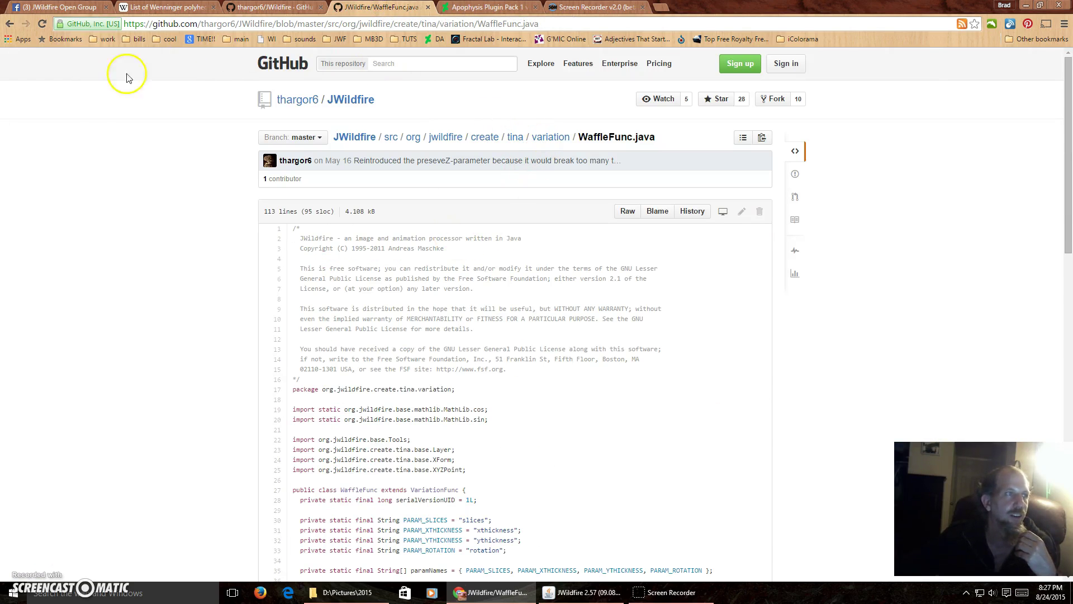
pyautogui.click(10, 23)
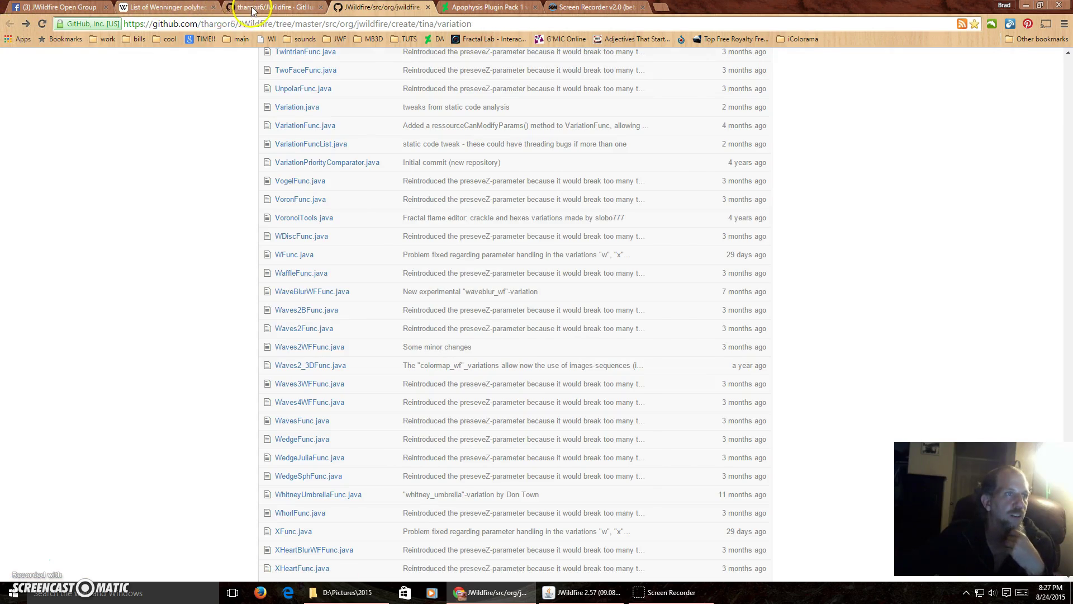
pyautogui.click(250, 7)
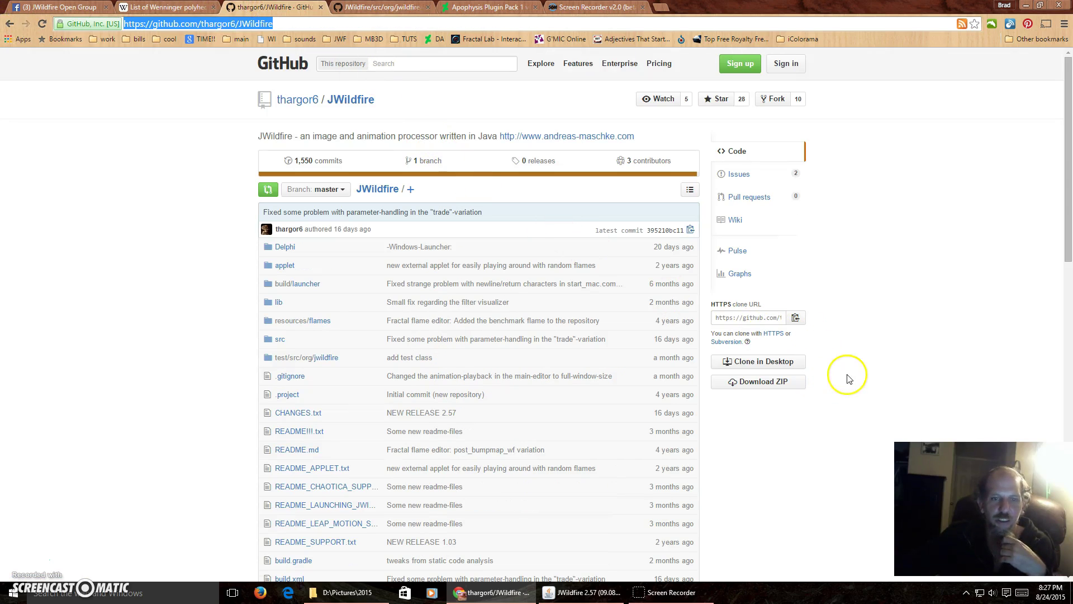
pyautogui.click(827, 381)
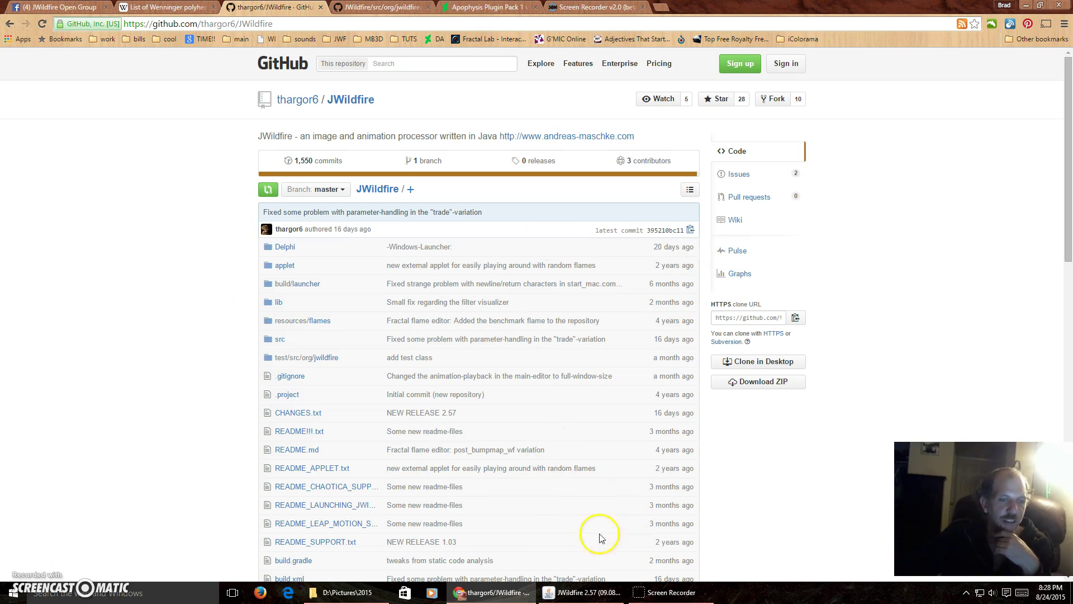
# Switch to JWildfire, add a transformation to the empty flame and set its Variation 1 to custom_wf_full.
pyautogui.click(581, 592)
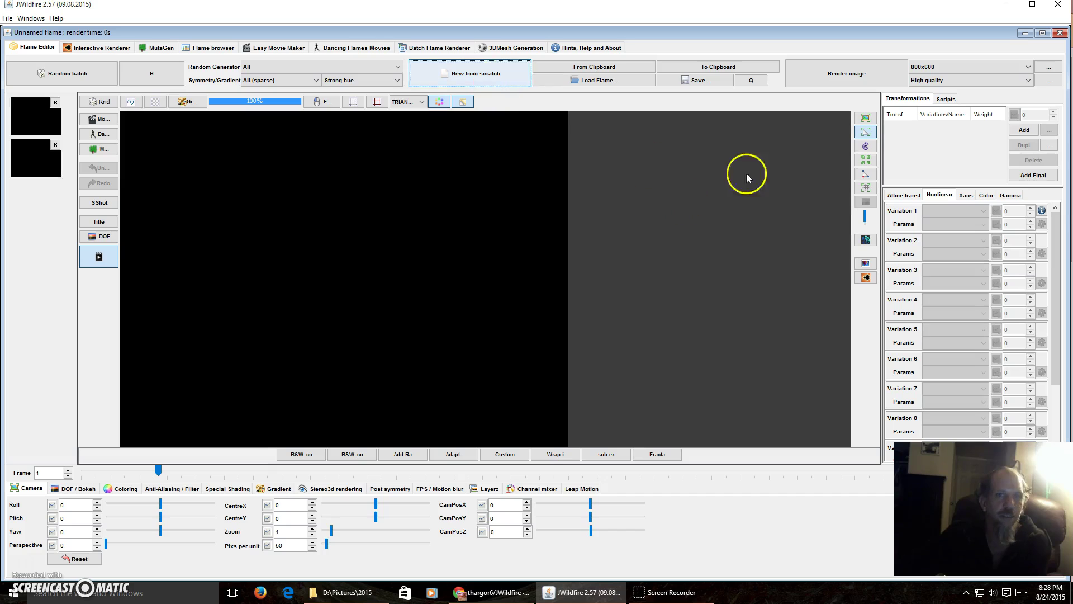
pyautogui.click(1024, 130)
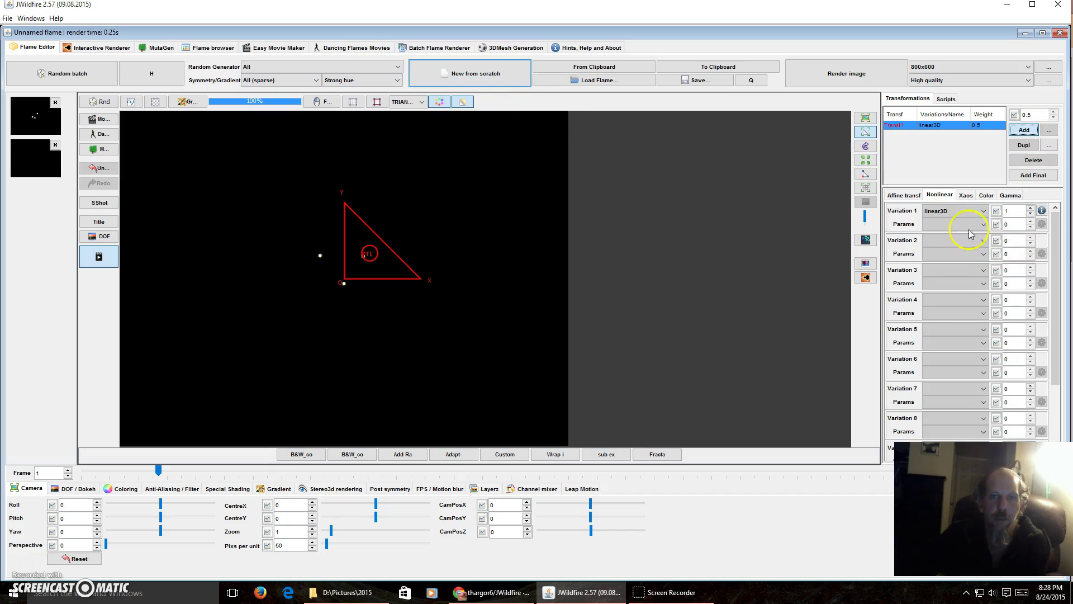
pyautogui.click(953, 211)
pyautogui.scroll(20, 964, 288)
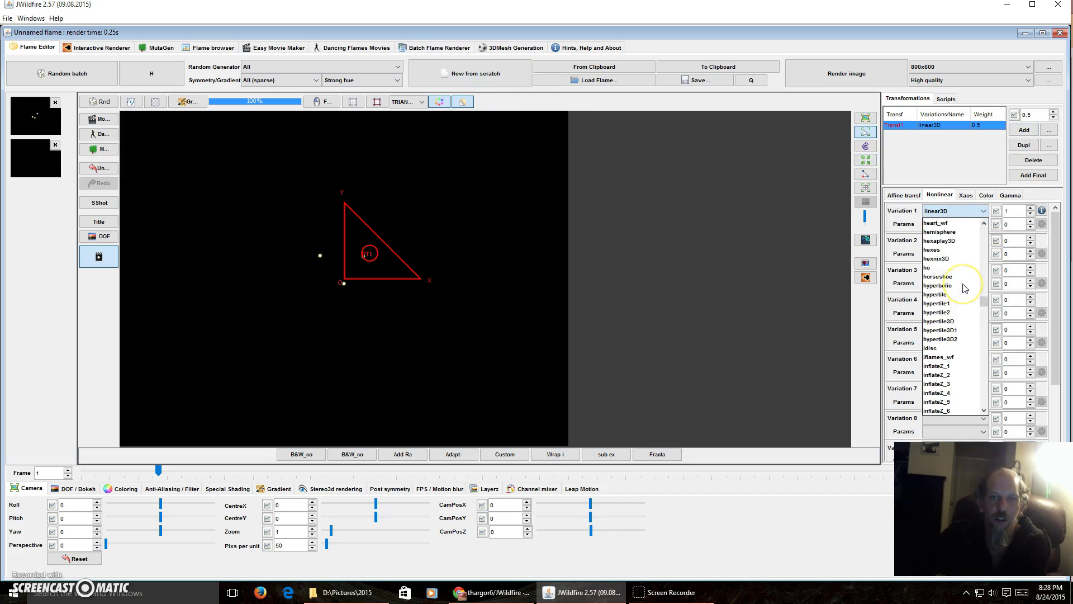
pyautogui.scroll(9, 963, 287)
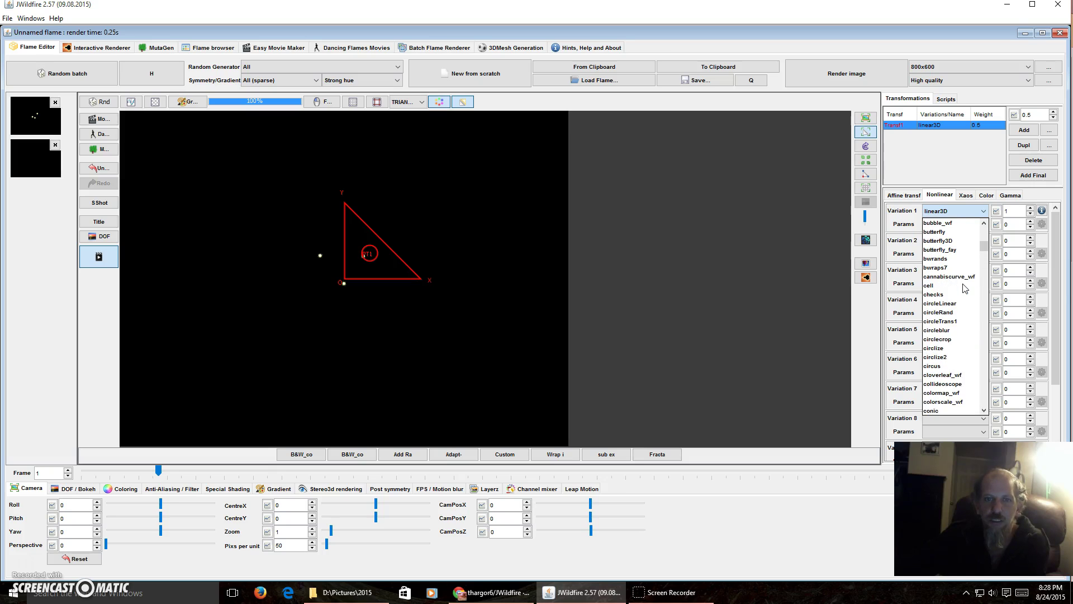
pyautogui.scroll(-8, 963, 288)
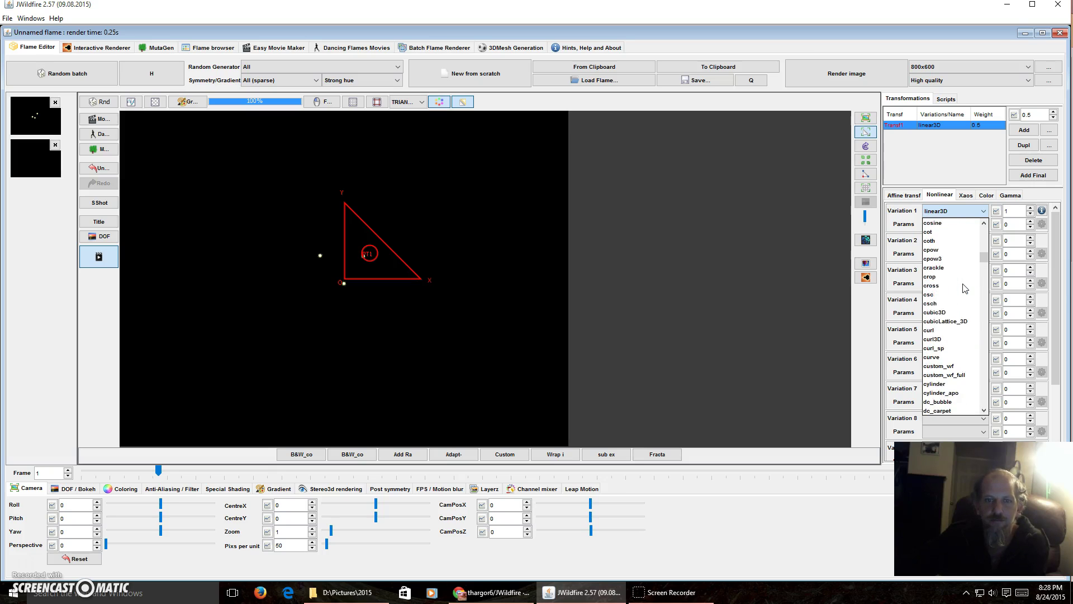
pyautogui.scroll(2, 963, 288)
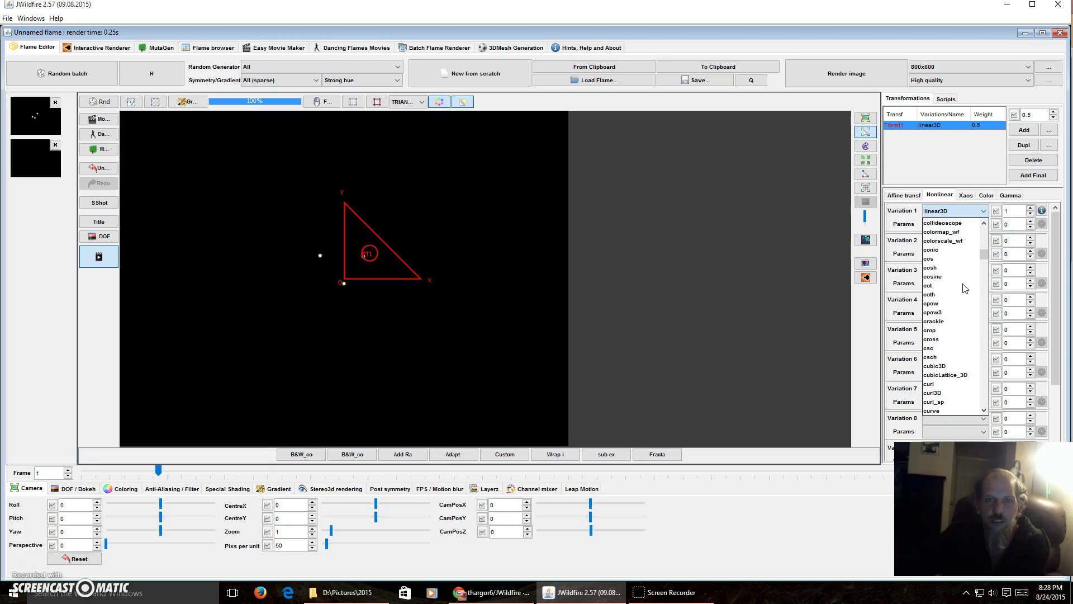
pyautogui.scroll(2, 963, 287)
pyautogui.scroll(-5, 963, 288)
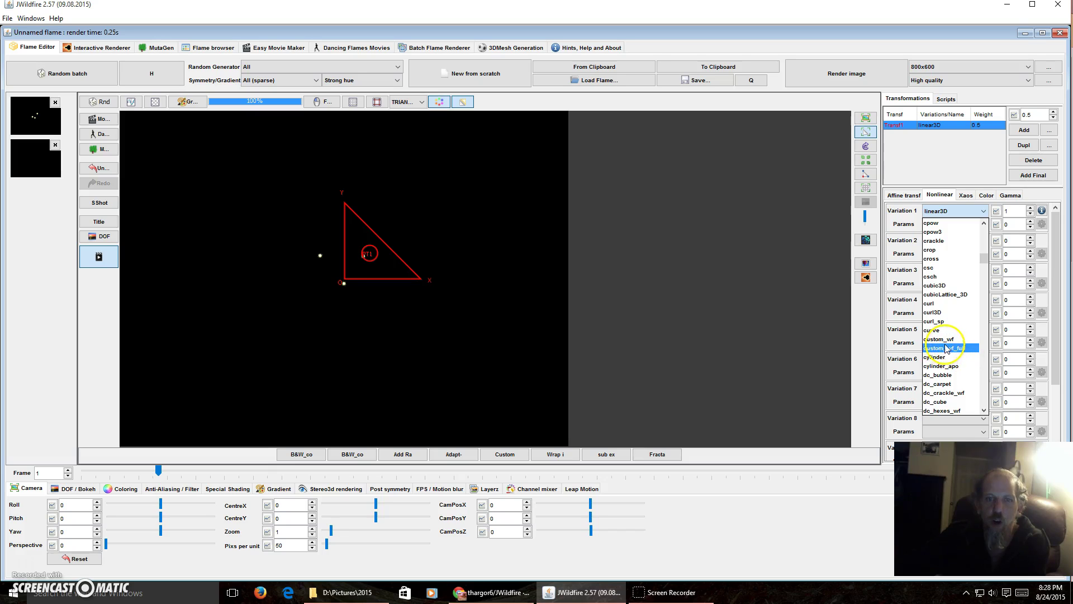
pyautogui.click(946, 348)
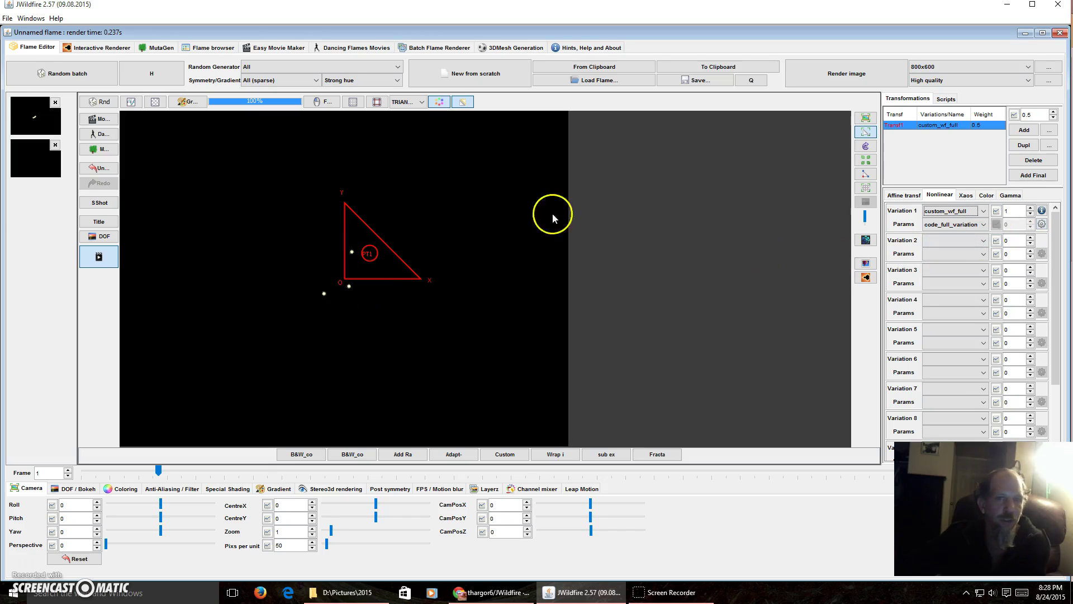
# Open the code_full_variation parameter for editing, start loading a code file and go into the variation shortcut folder.
pyautogui.click(1042, 224)
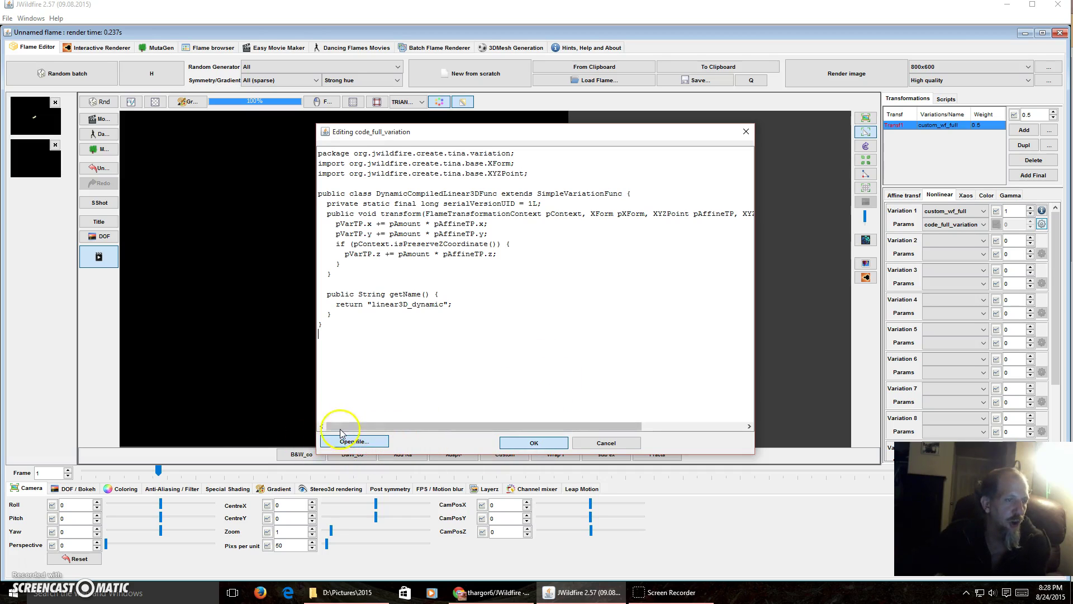
pyautogui.click(351, 442)
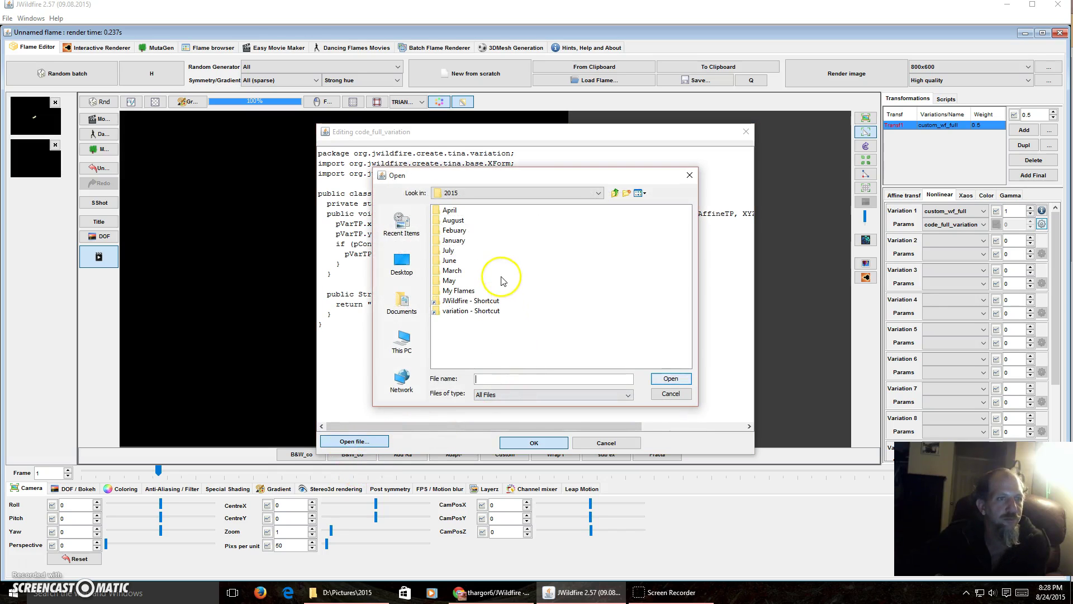
pyautogui.click(461, 312)
pyautogui.click(460, 311)
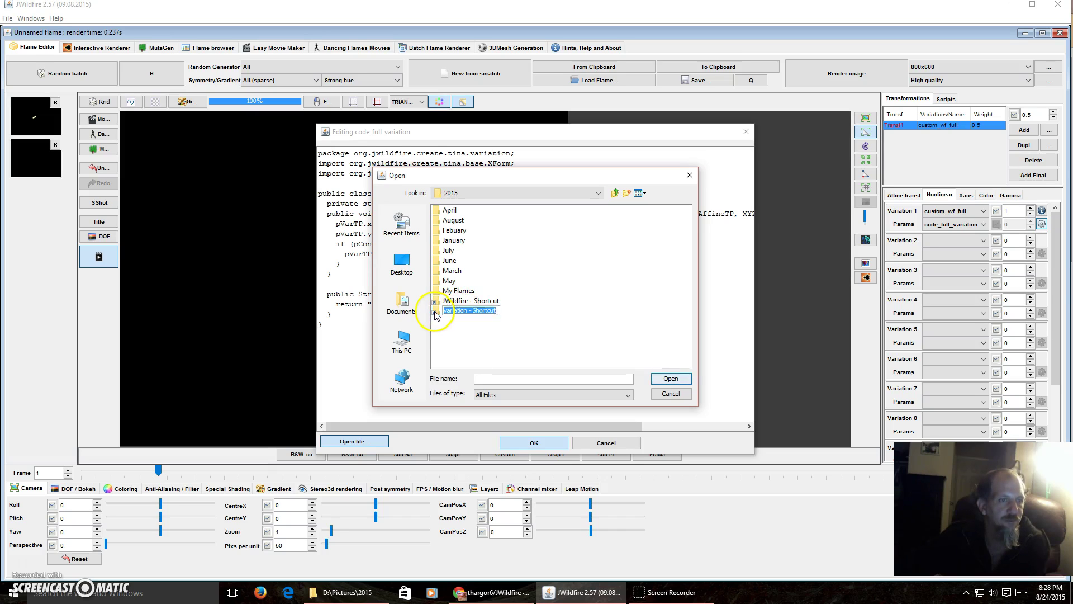
pyautogui.doubleClick(437, 311)
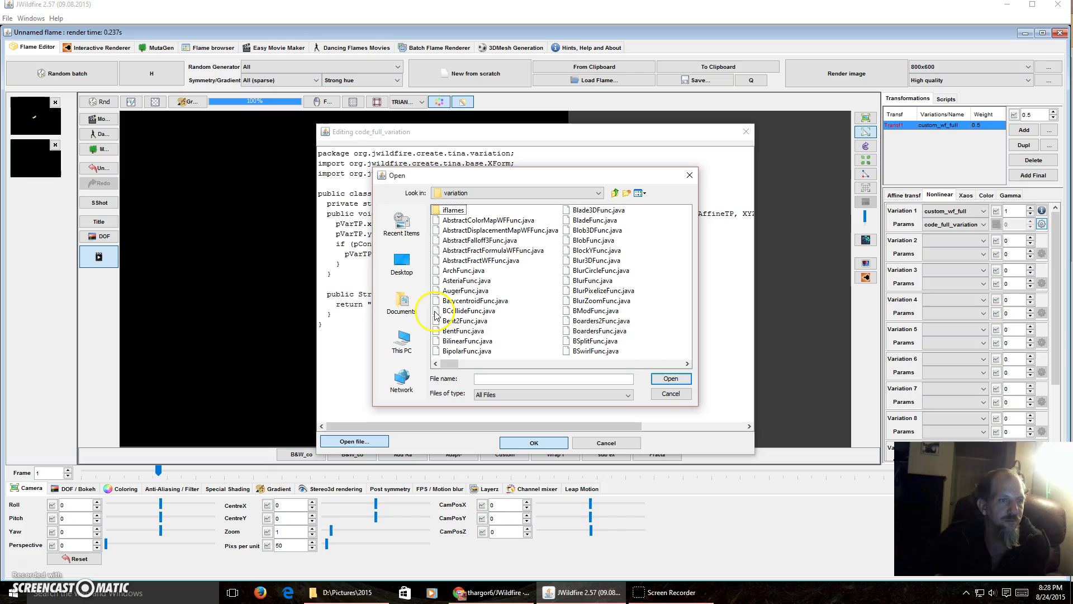
# Examine the variation folder's local path under JWildfire-master, through src, org, jwildfire, create and tina, keeping variation as the folder.
pyautogui.click(599, 193)
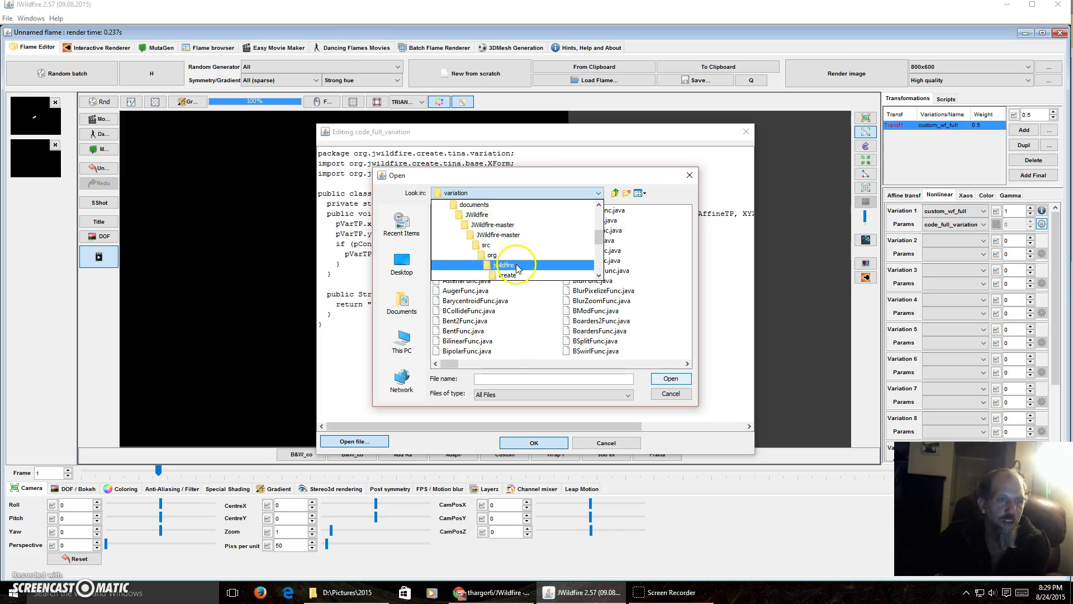
pyautogui.scroll(-1, 522, 267)
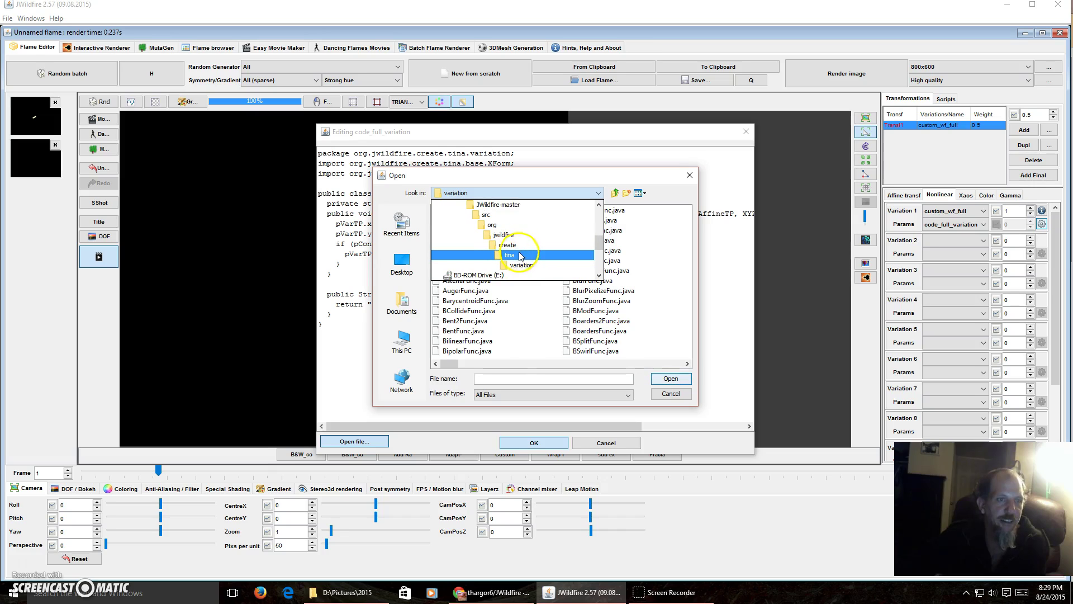
pyautogui.click(522, 265)
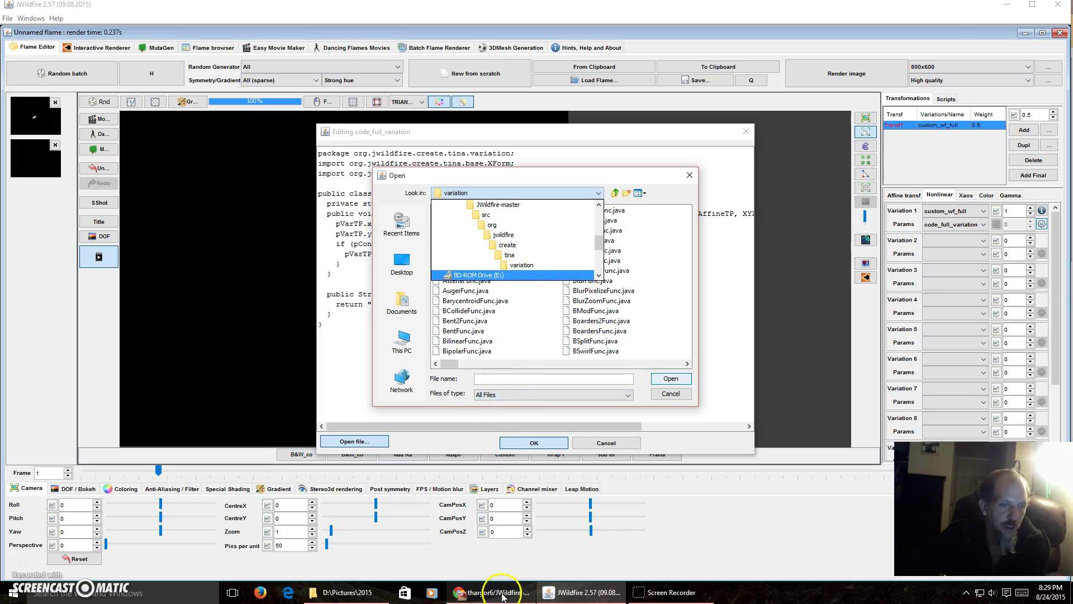
# Switch to the browser and view the GitHub variation folder listing from its start to compare it with the local files.
pyautogui.click(491, 592)
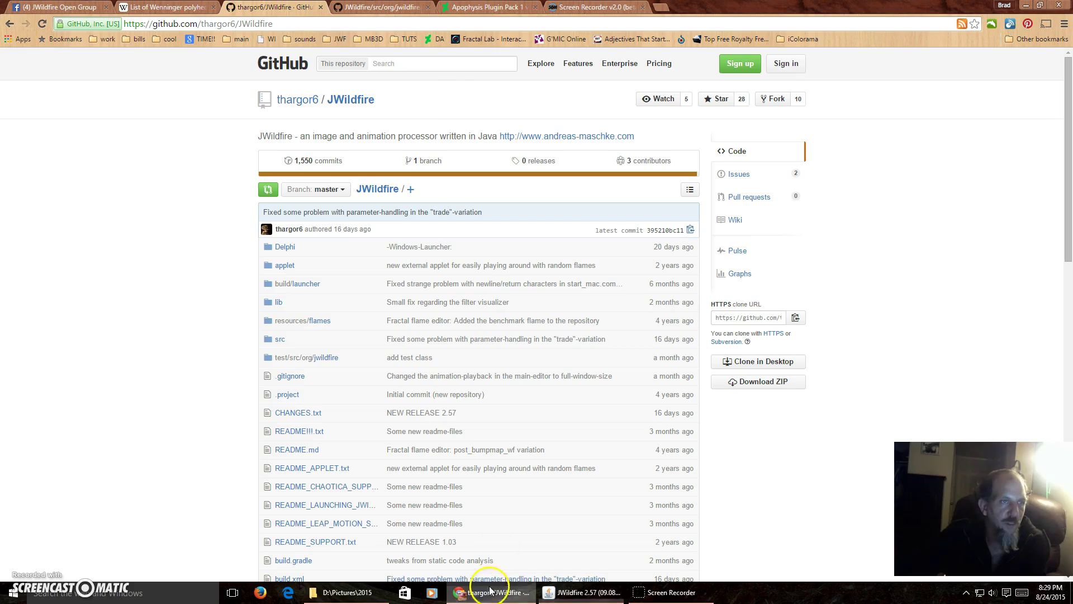
pyautogui.click(391, 8)
pyautogui.scroll(10, 437, 168)
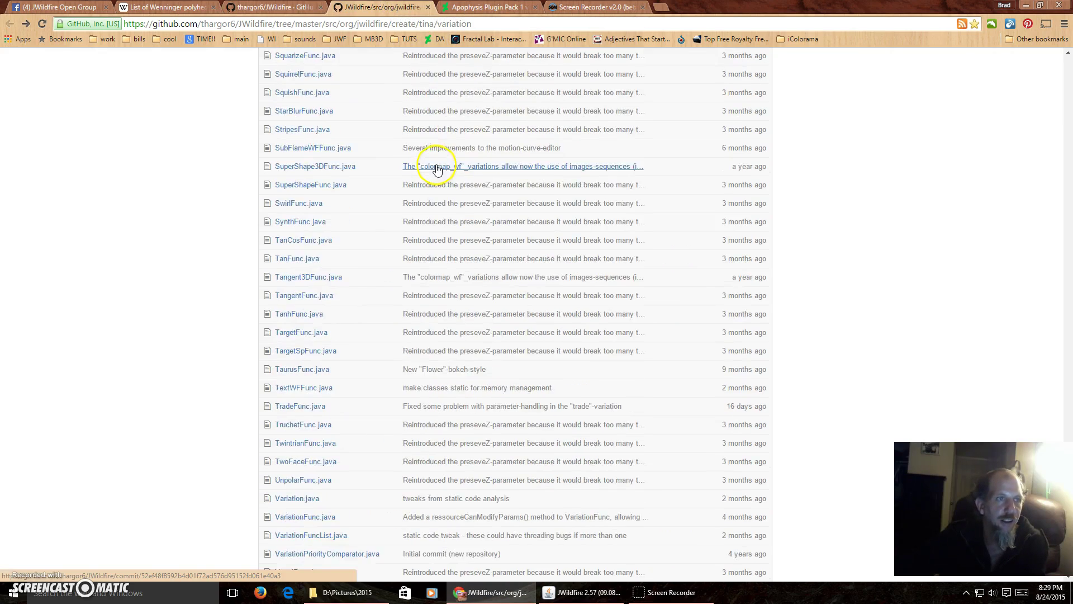
pyautogui.scroll(20, 437, 168)
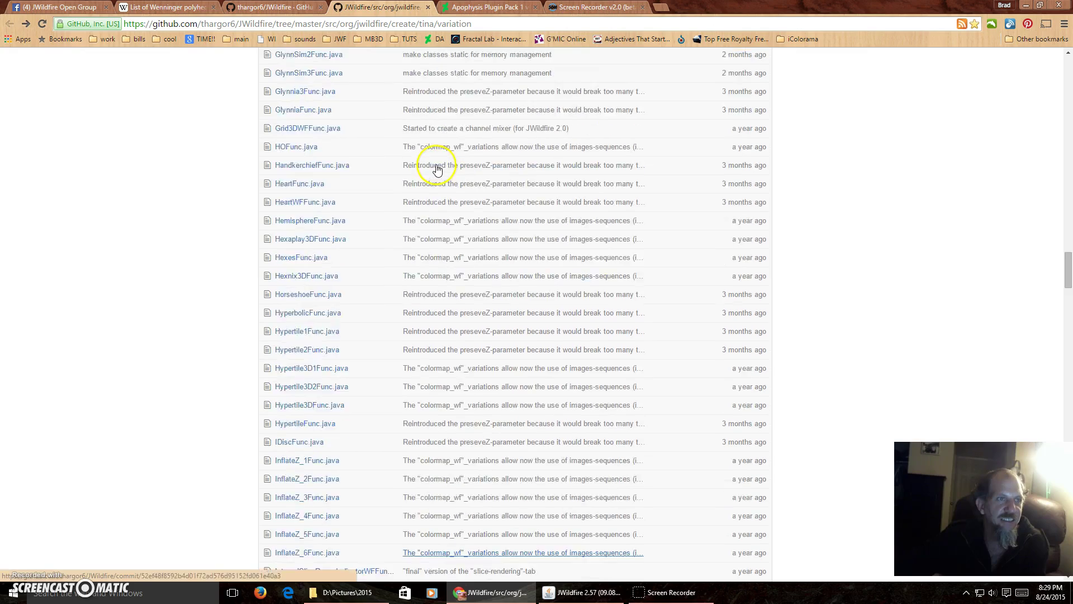
pyautogui.scroll(20, 436, 168)
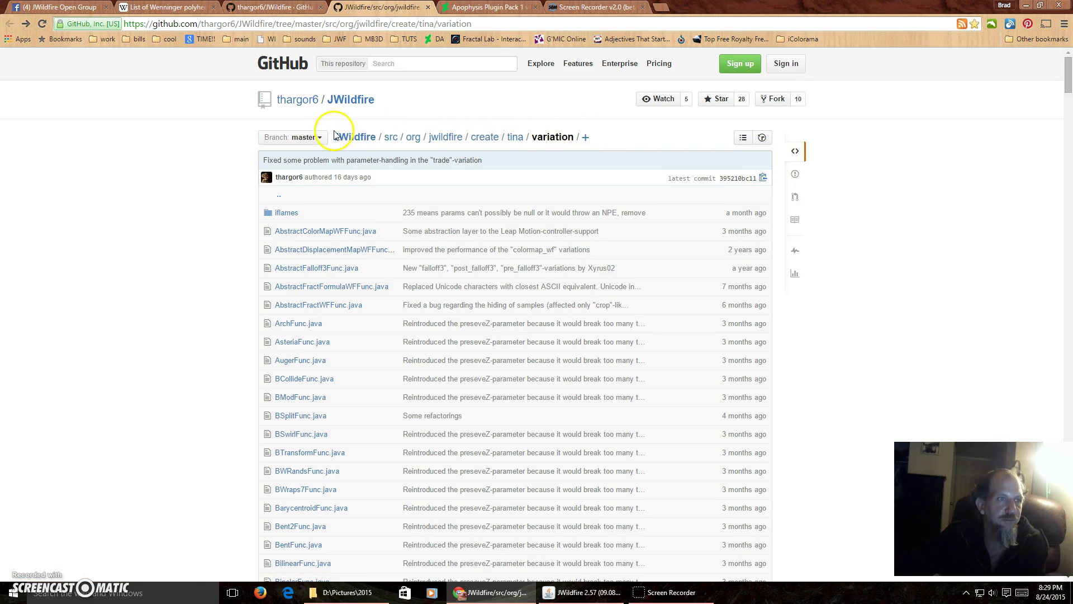
# Return to JWildfire, load ArchFunc.java into the code_full_variation editor and look through its code.
pyautogui.click(567, 594)
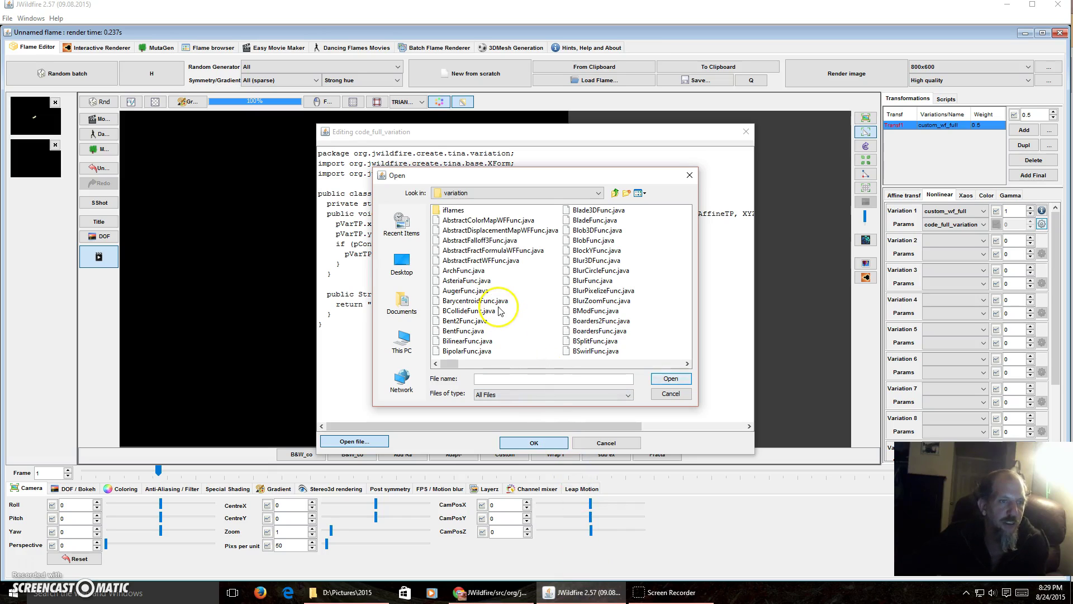
pyautogui.click(453, 272)
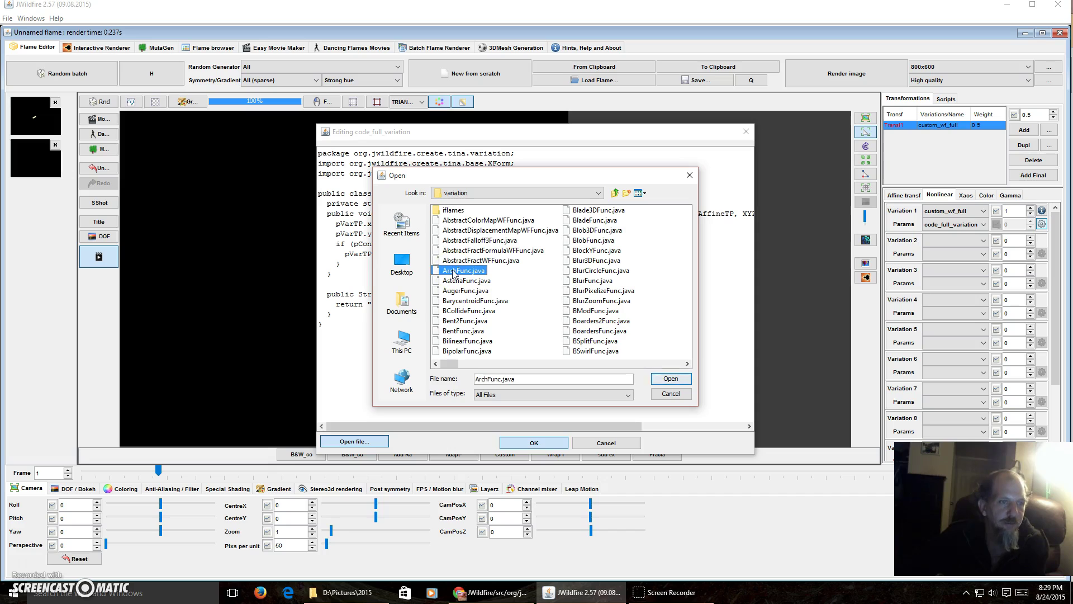
pyautogui.click(670, 379)
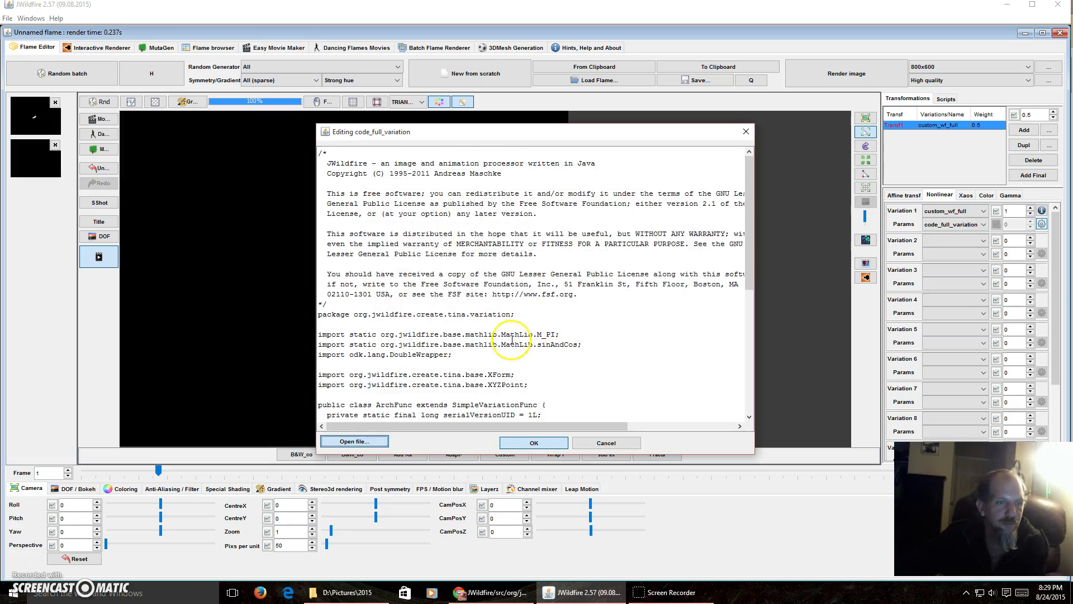
pyautogui.scroll(-10, 512, 339)
pyautogui.scroll(10, 512, 340)
pyautogui.scroll(-10, 512, 340)
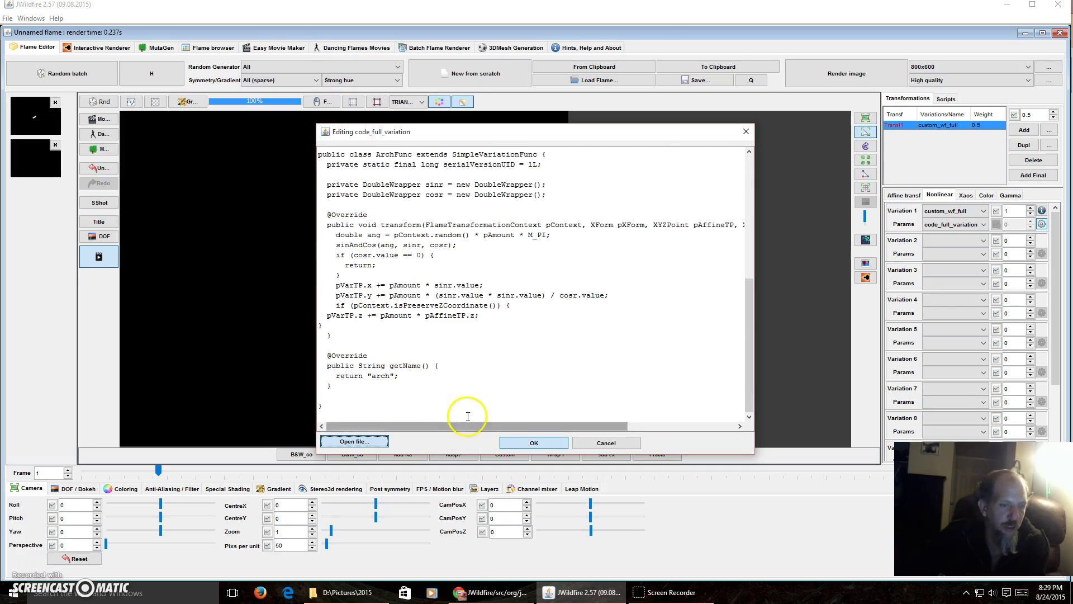
# Switch to the browser's JWildfire repository page and open the bookmarked MathLib.java from the JWF folder in a new tab.
pyautogui.click(503, 590)
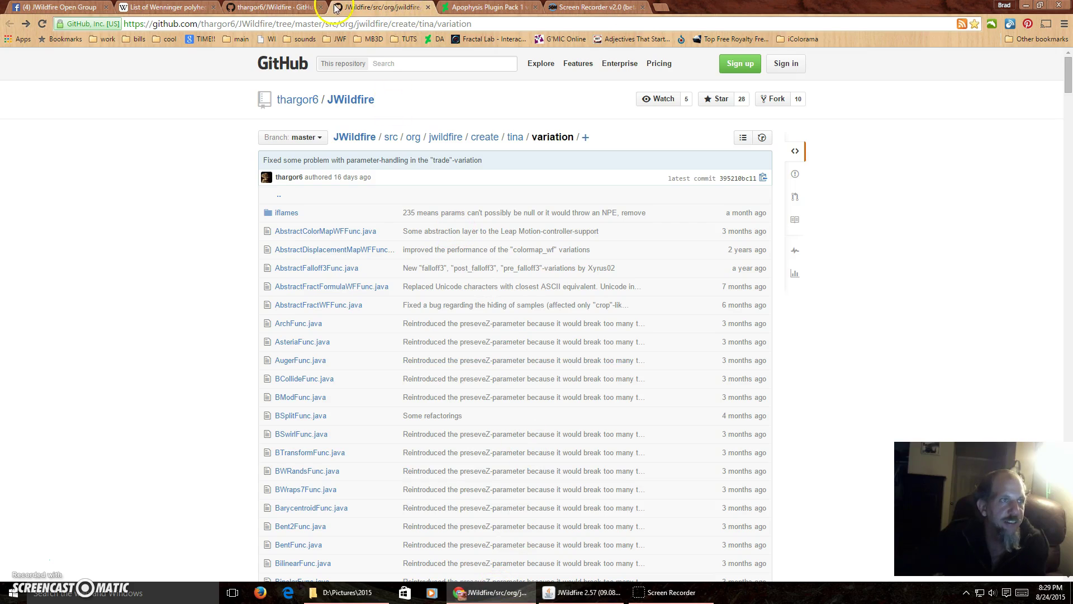
pyautogui.click(263, 7)
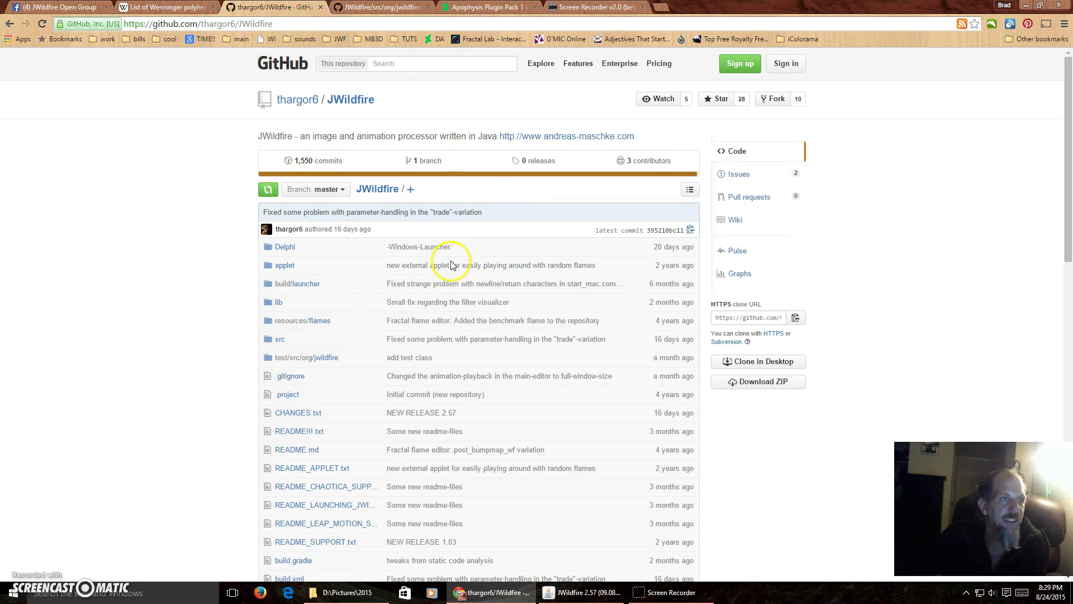
pyautogui.click(338, 38)
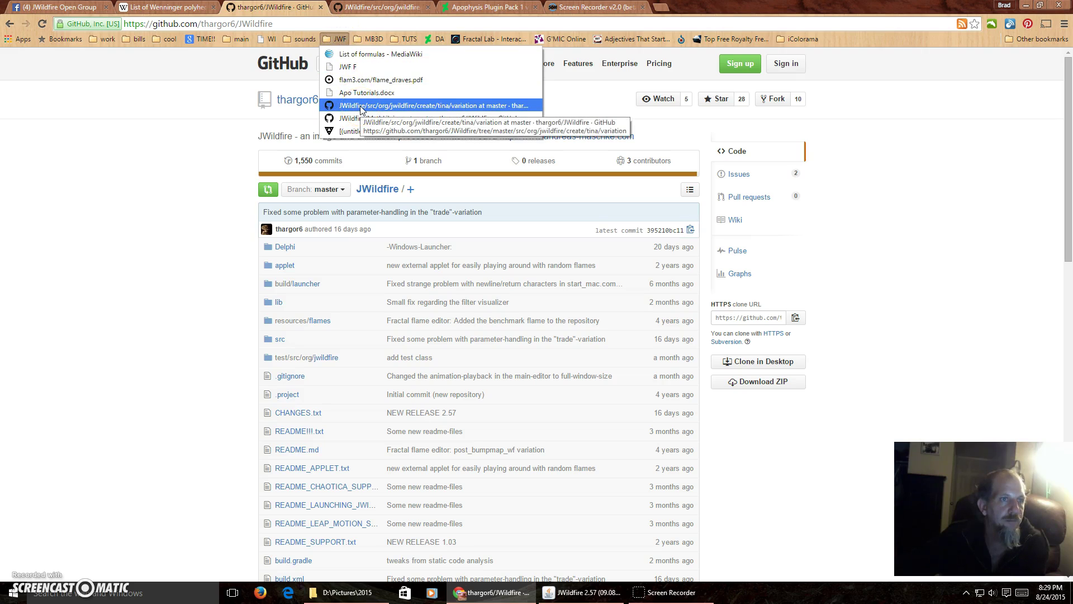
pyautogui.click(363, 121)
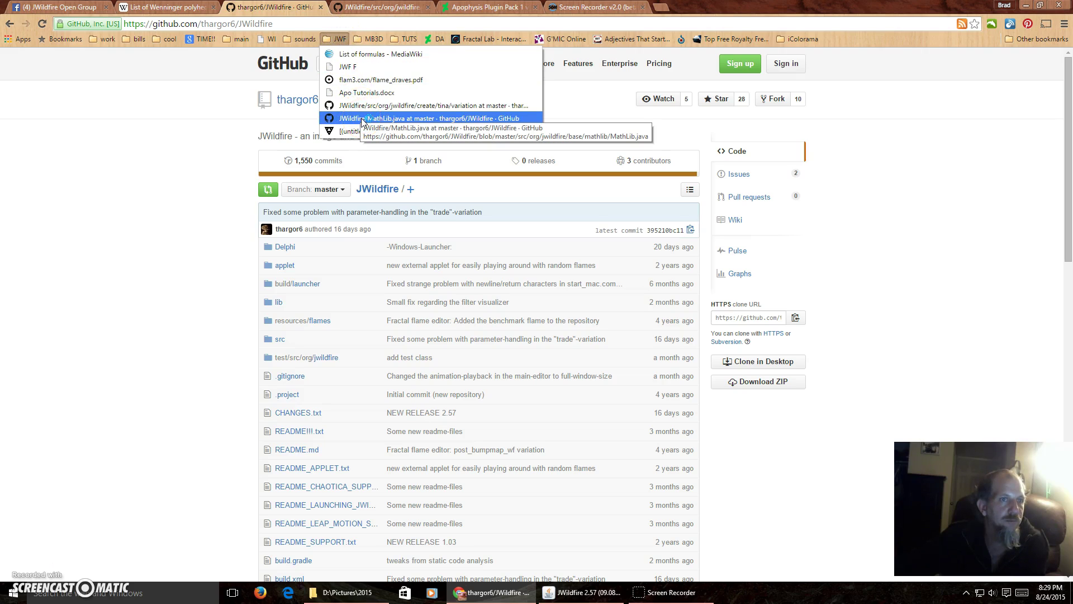
pyautogui.rightClick(362, 120)
pyautogui.click(369, 128)
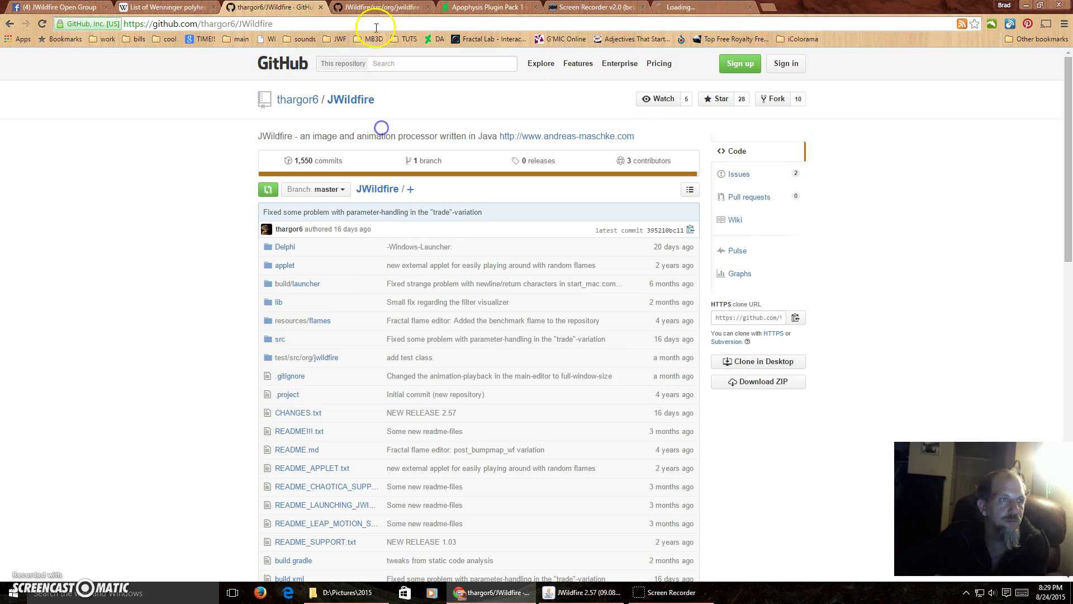
pyautogui.click(702, 7)
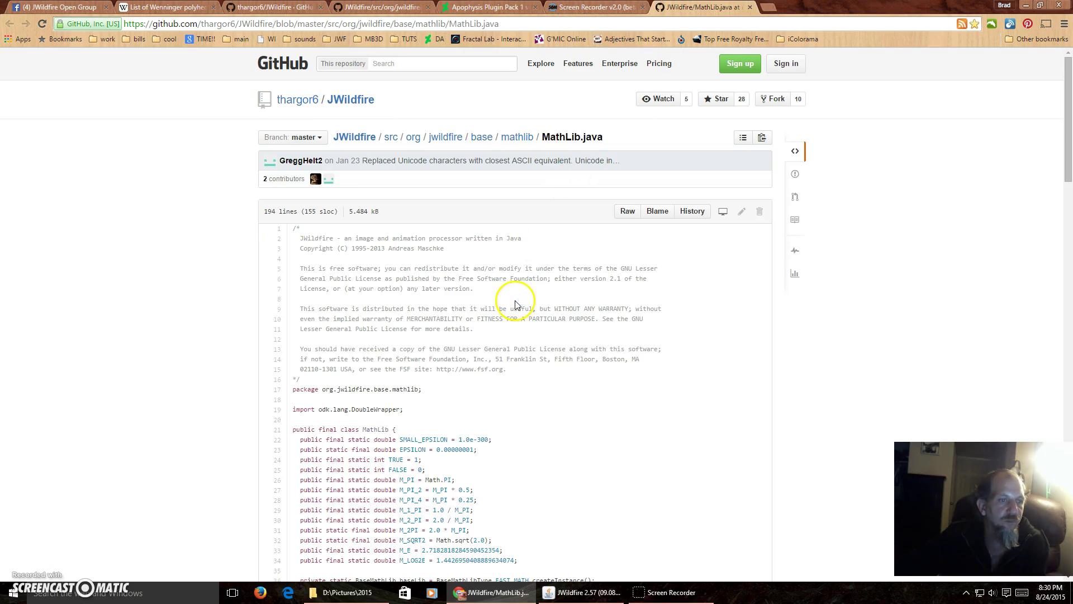
# Read through the constants and math functions in MathLib.java and highlight the declaration line of the cos function.
pyautogui.scroll(-10, 517, 304)
pyautogui.scroll(3, 517, 305)
pyautogui.scroll(-7, 517, 304)
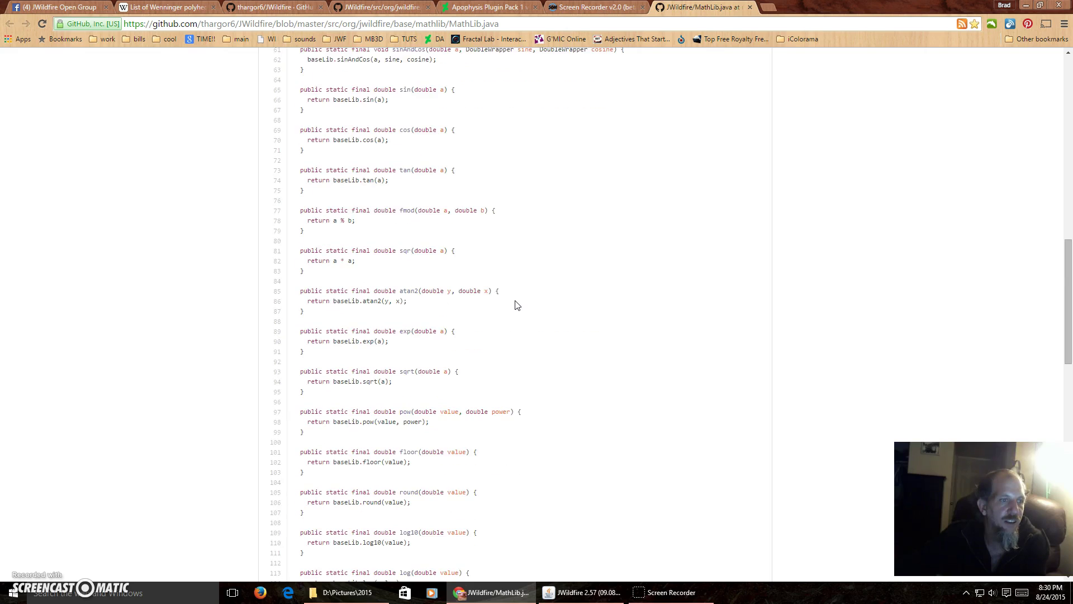
pyautogui.scroll(9, 518, 305)
pyautogui.scroll(5, 517, 305)
pyautogui.scroll(-4, 515, 305)
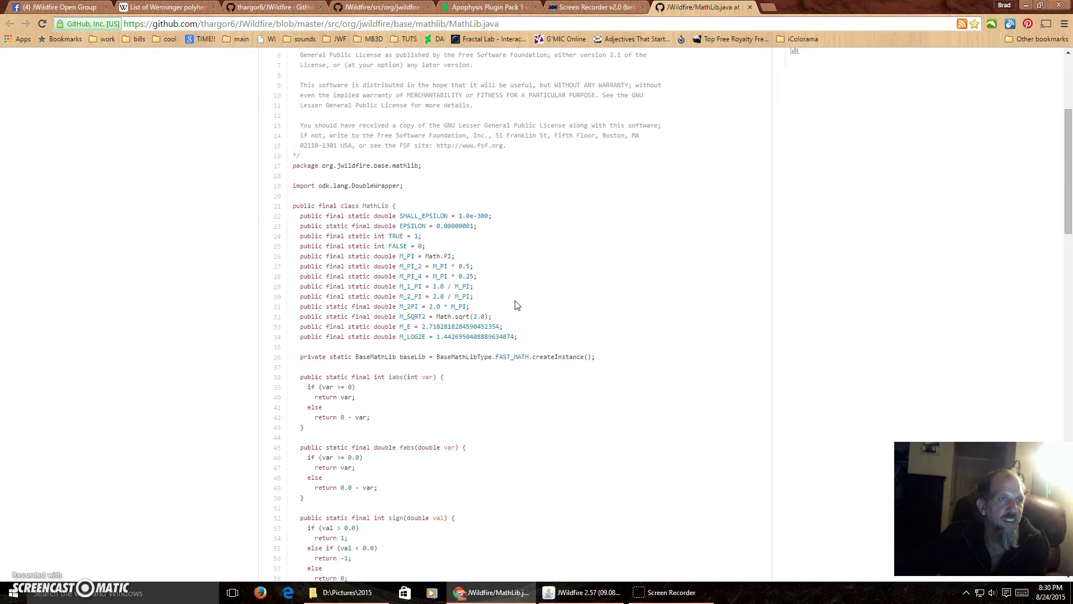
pyautogui.scroll(-11, 516, 304)
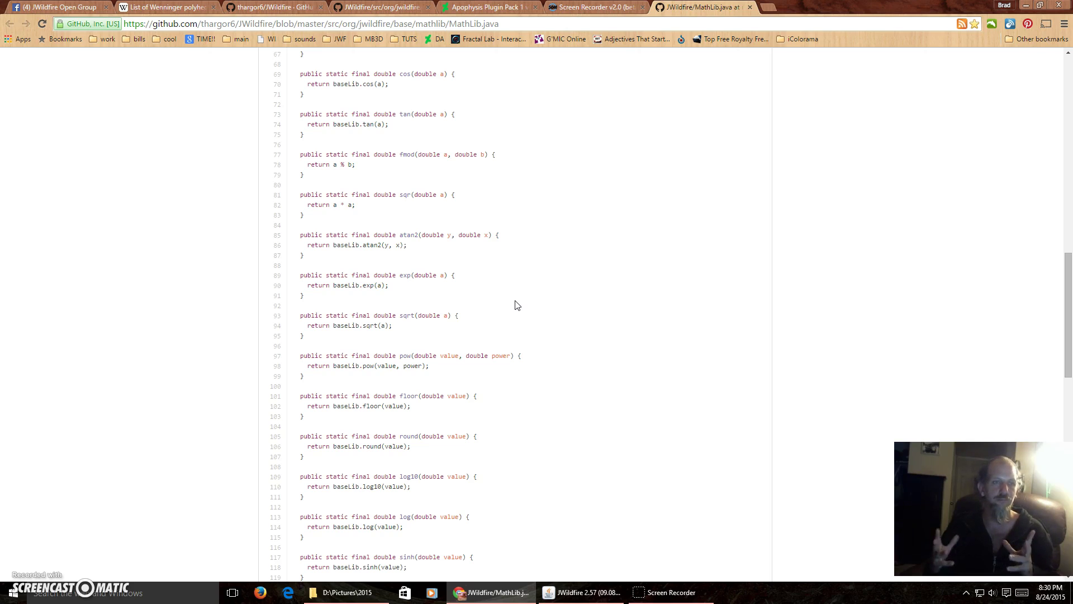
pyautogui.scroll(-2, 504, 299)
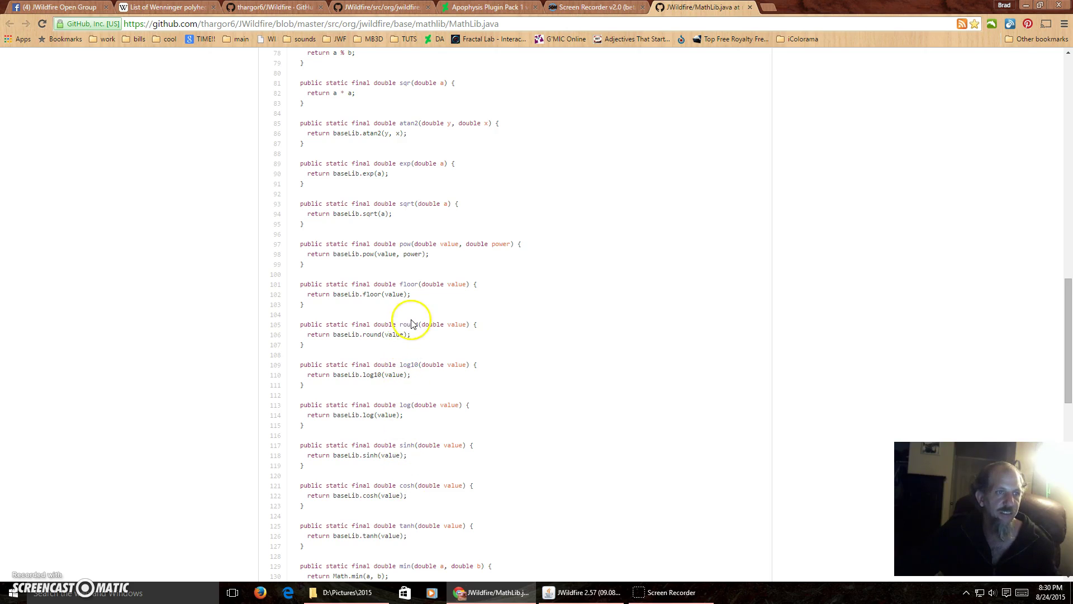
pyautogui.scroll(4, 411, 325)
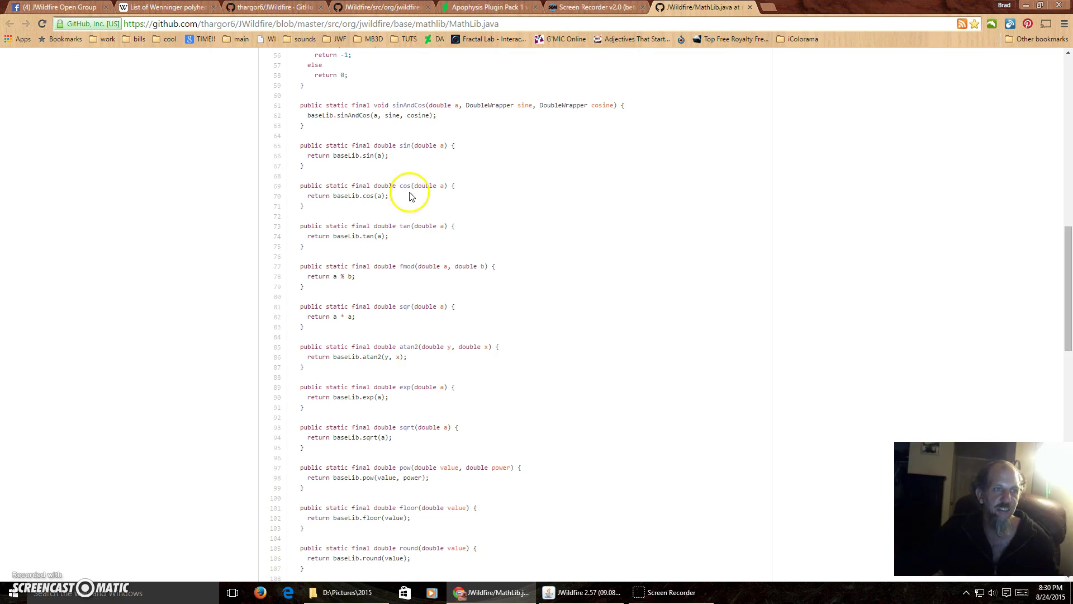
pyautogui.click(401, 185)
pyautogui.tripleClick(401, 185)
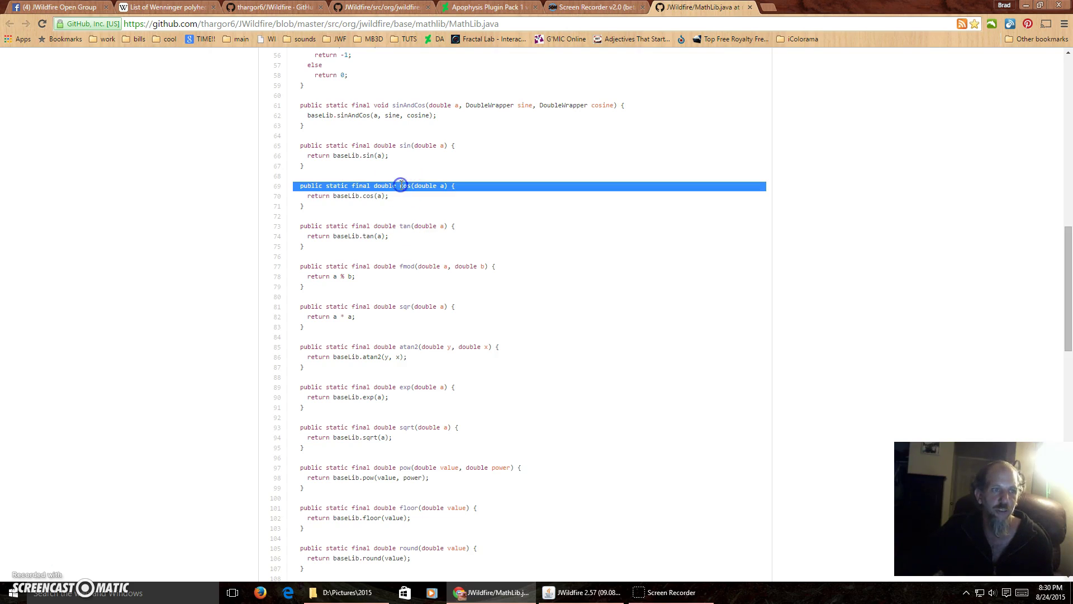
# Highlight the declaration line of the sin function in MathLib.java and return to the code editor in JWildfire.
pyautogui.click(406, 147)
pyautogui.tripleClick(406, 147)
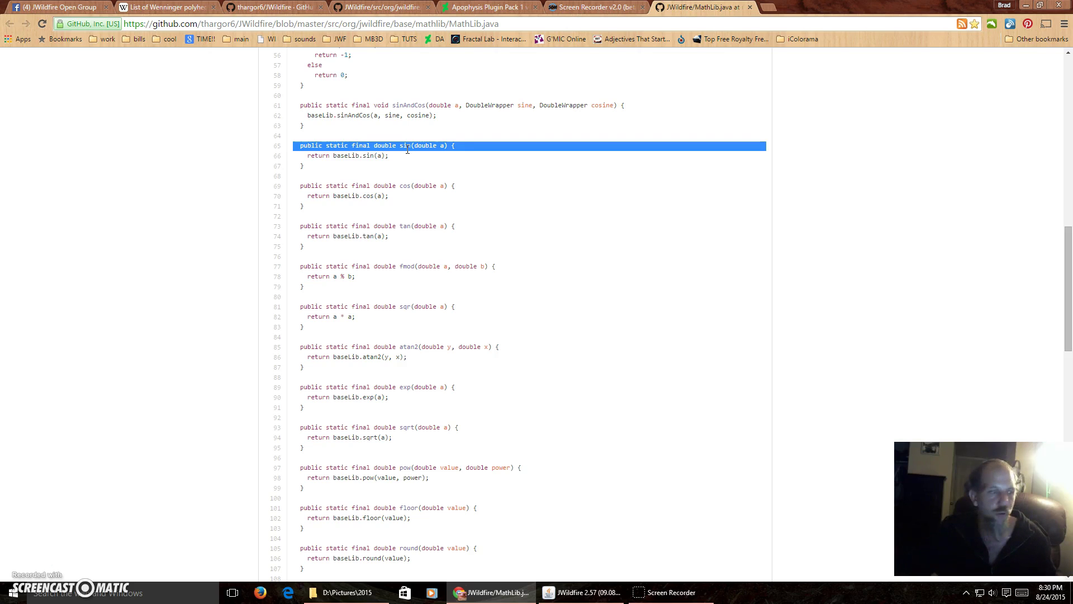
pyautogui.click(583, 594)
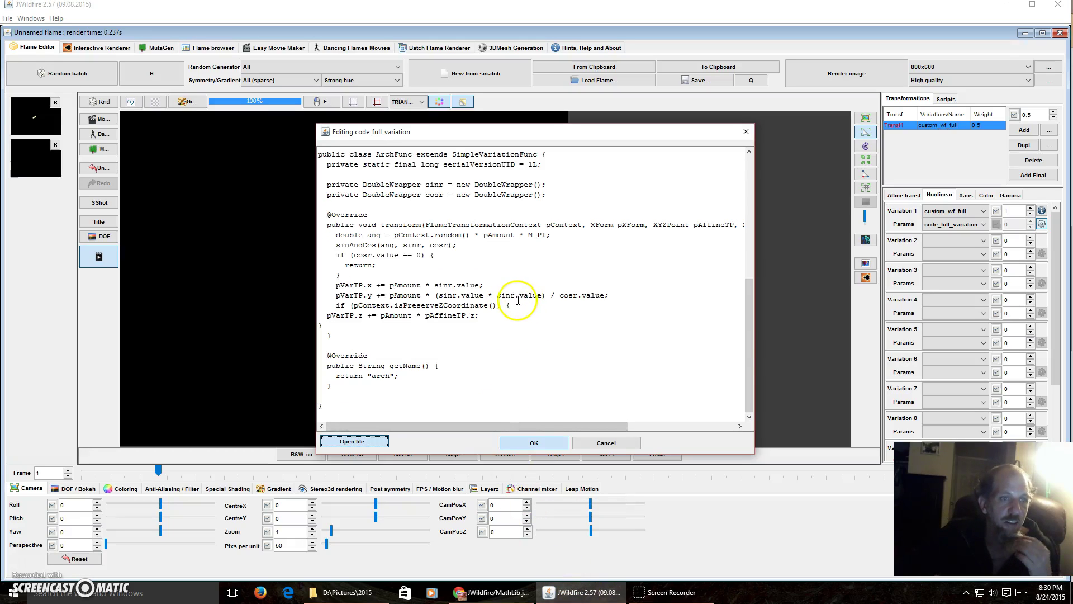
# Replace the multiplication after pAmount with a division in ArchFunc's pVarTP.y line and apply the code.
pyautogui.doubleClick(566, 294)
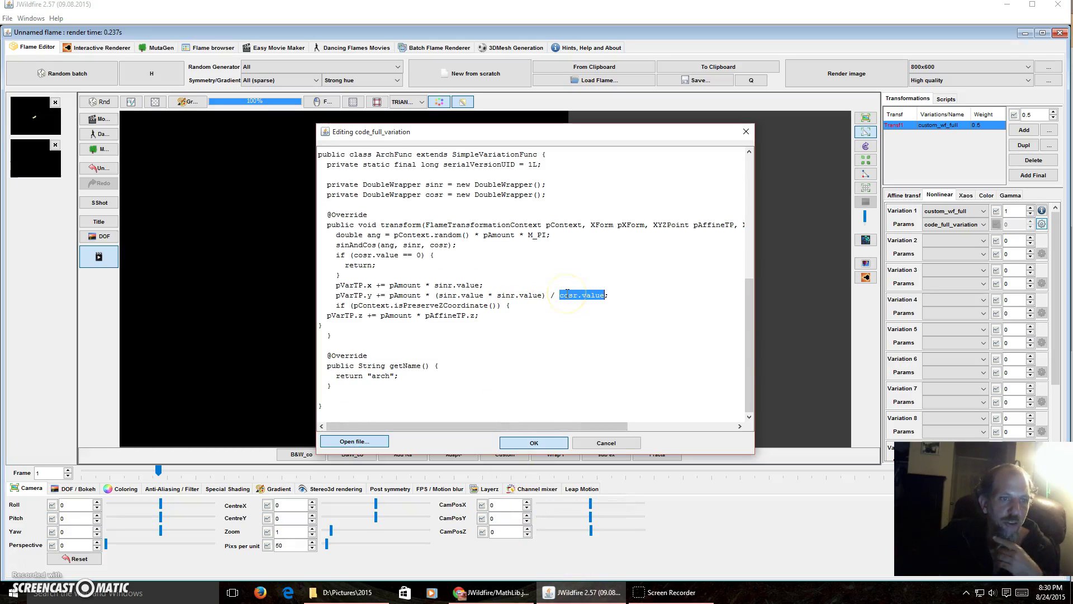
pyautogui.rightClick(581, 297)
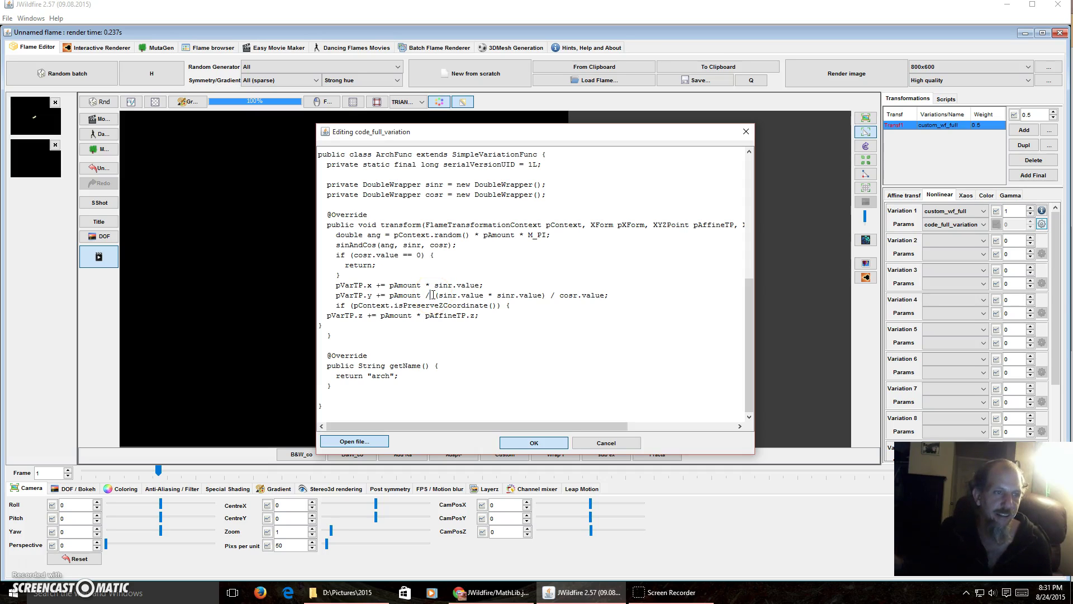
pyautogui.click(550, 446)
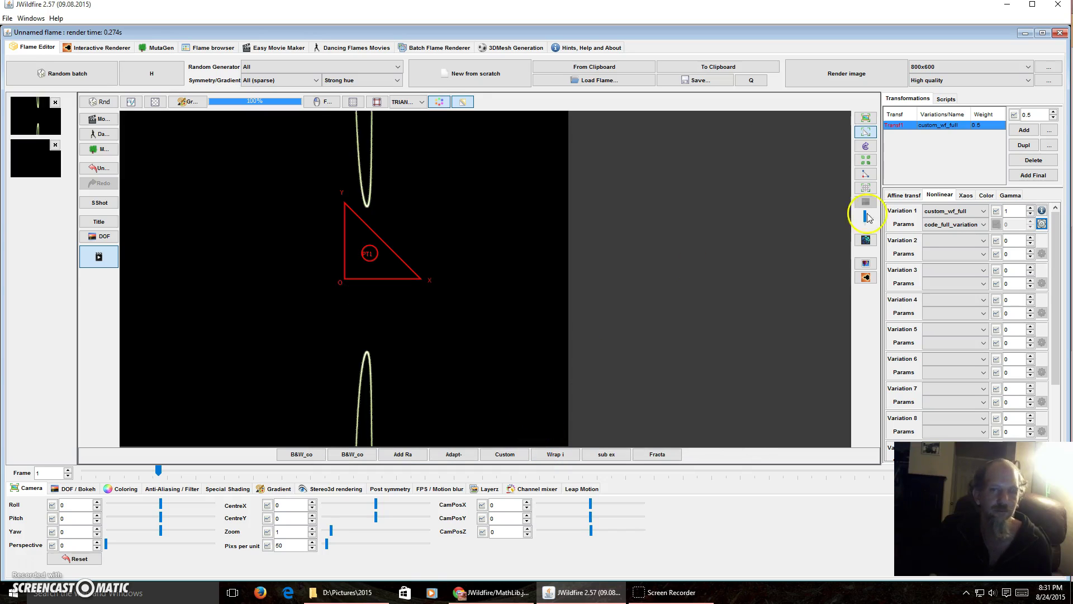
# Restore the multiplication after pAmount in the pVarTP.y line, apply the code and shift the post-transform triangle slightly up and right.
pyautogui.click(1042, 224)
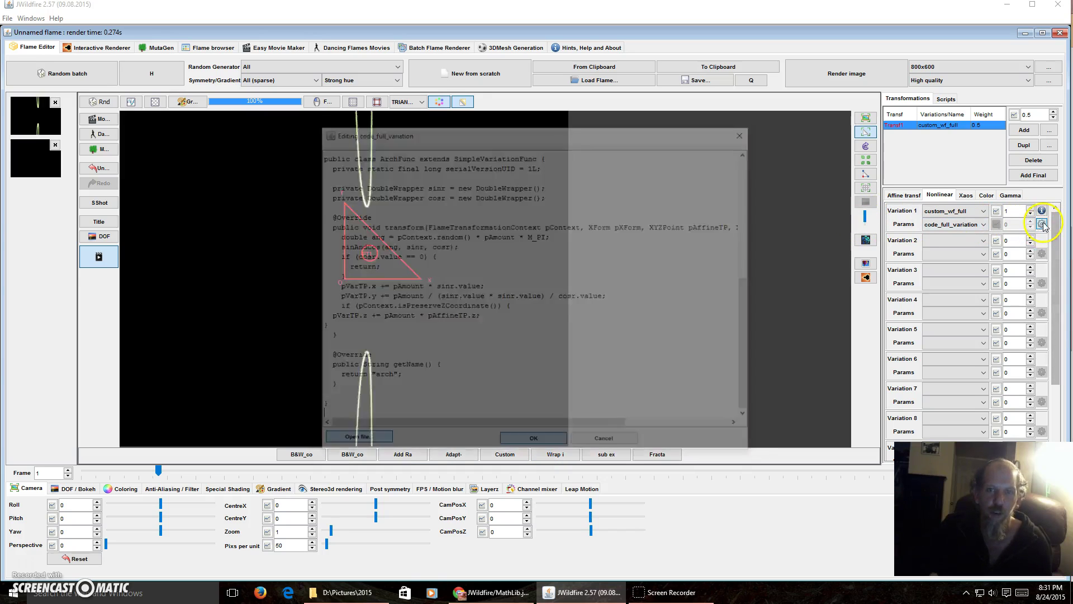
pyautogui.click(430, 297)
pyautogui.write('=')
pyautogui.press('BackSpace')
pyautogui.press('BackSpace')
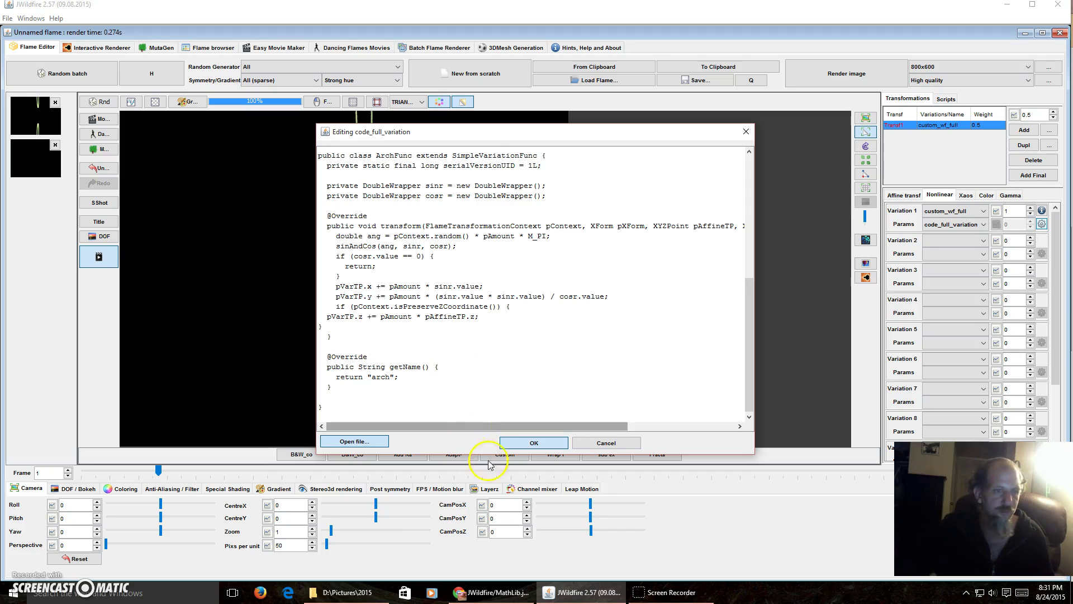
pyautogui.click(518, 445)
pyautogui.moveTo(371, 275); pyautogui.dragTo(390, 249)
pyautogui.scroll(1, 390, 253)
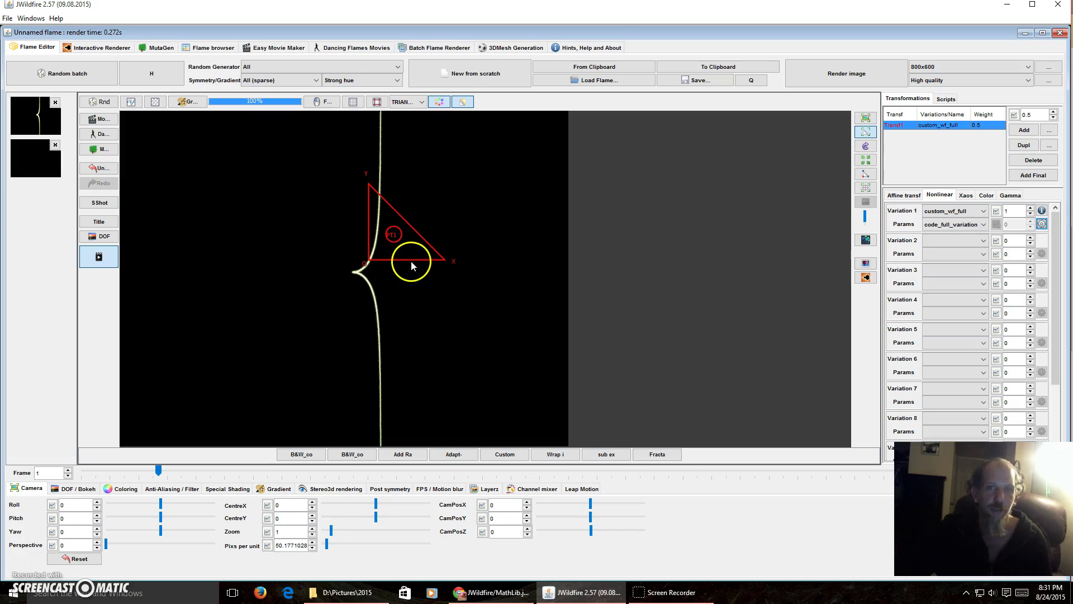
# Reopen the variation code, change the operator after pAmount in the pVarTP.y line to / and apply it.
pyautogui.click(1042, 223)
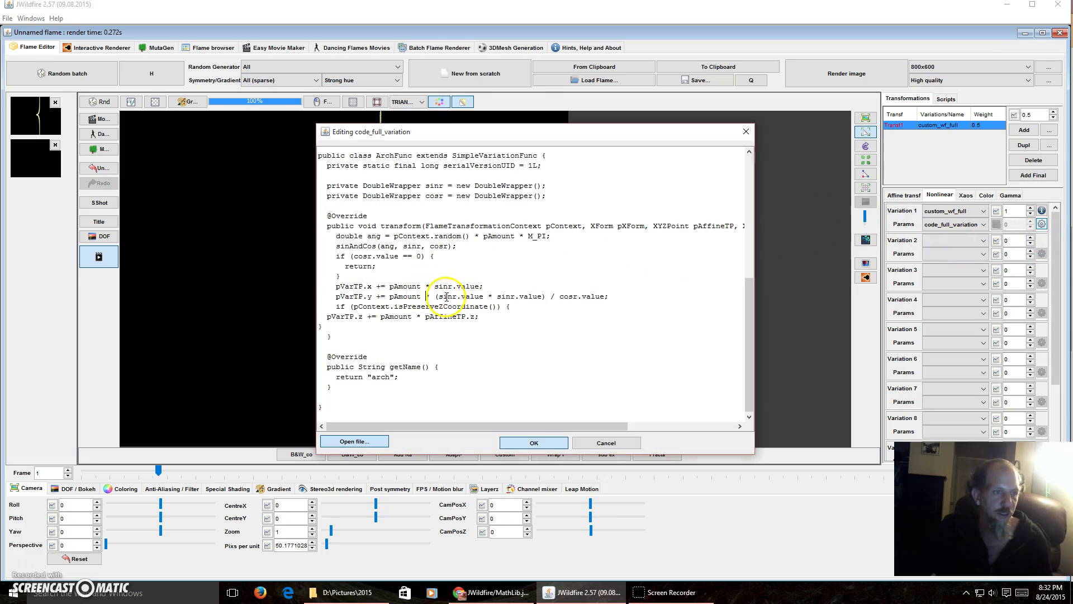
pyautogui.doubleClick(431, 296)
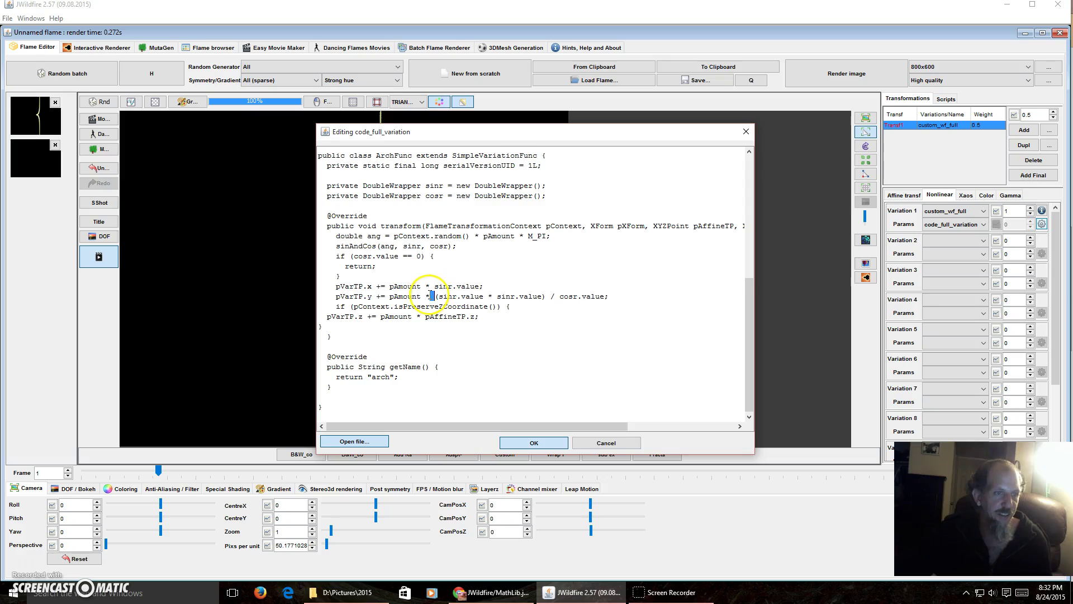
pyautogui.tripleClick(430, 296)
pyautogui.press('End')
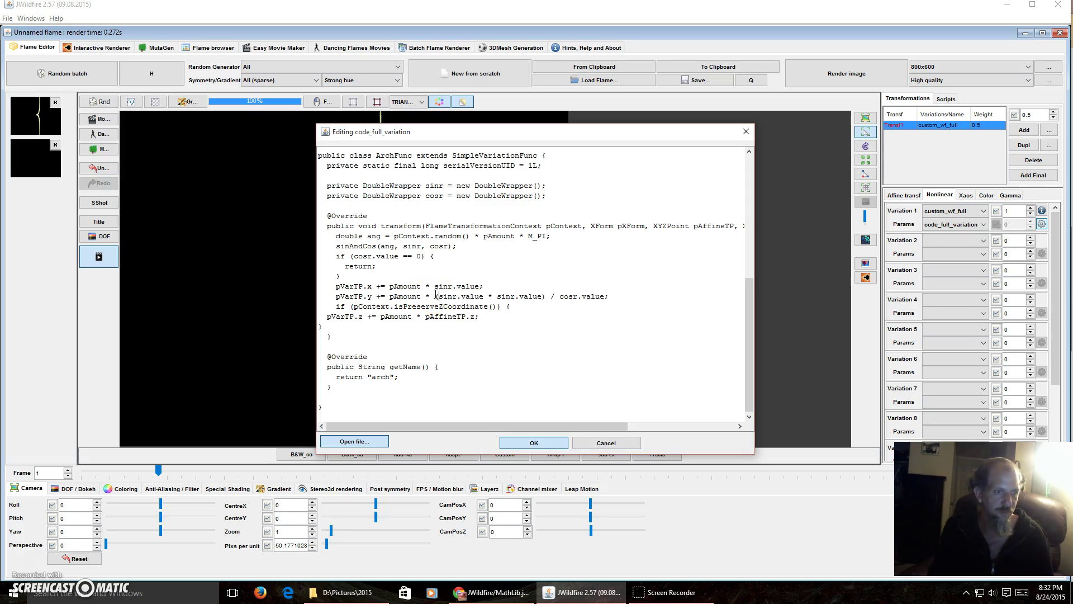
pyautogui.press('BackSpace')
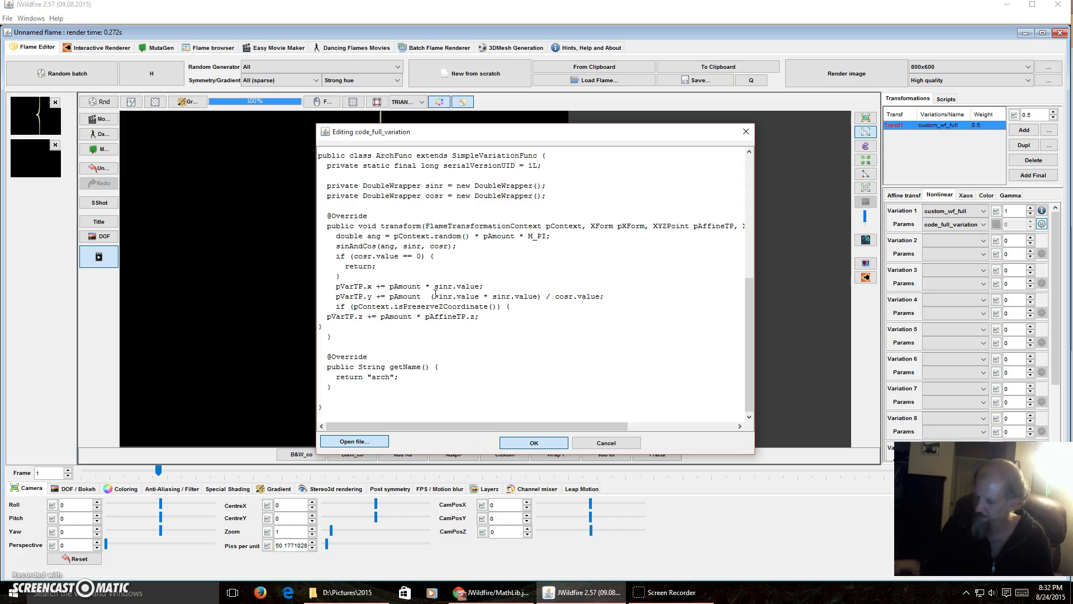
pyautogui.write('/')
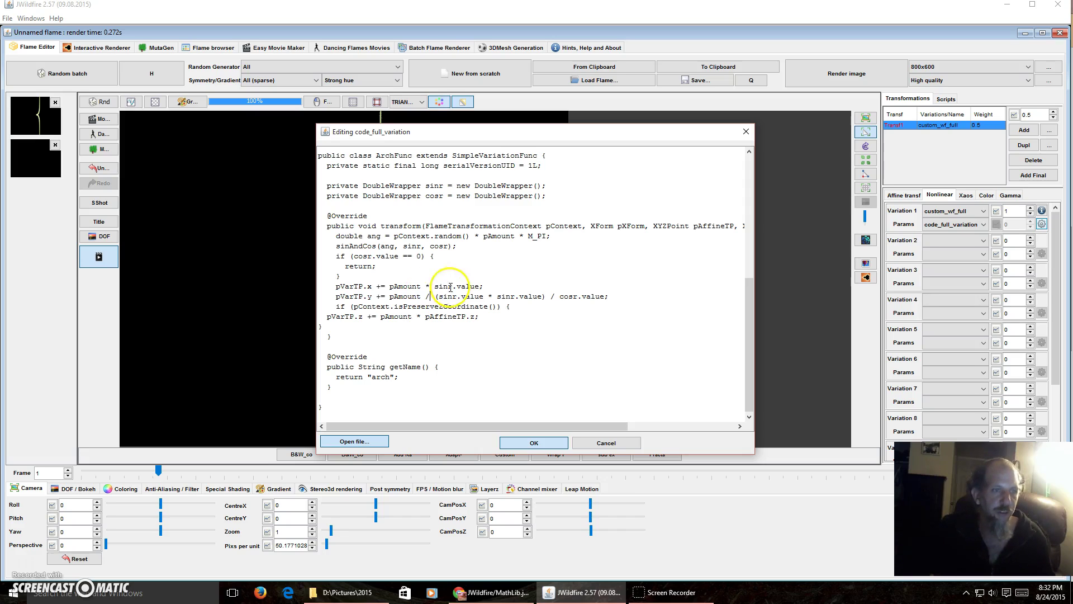
pyautogui.click(526, 441)
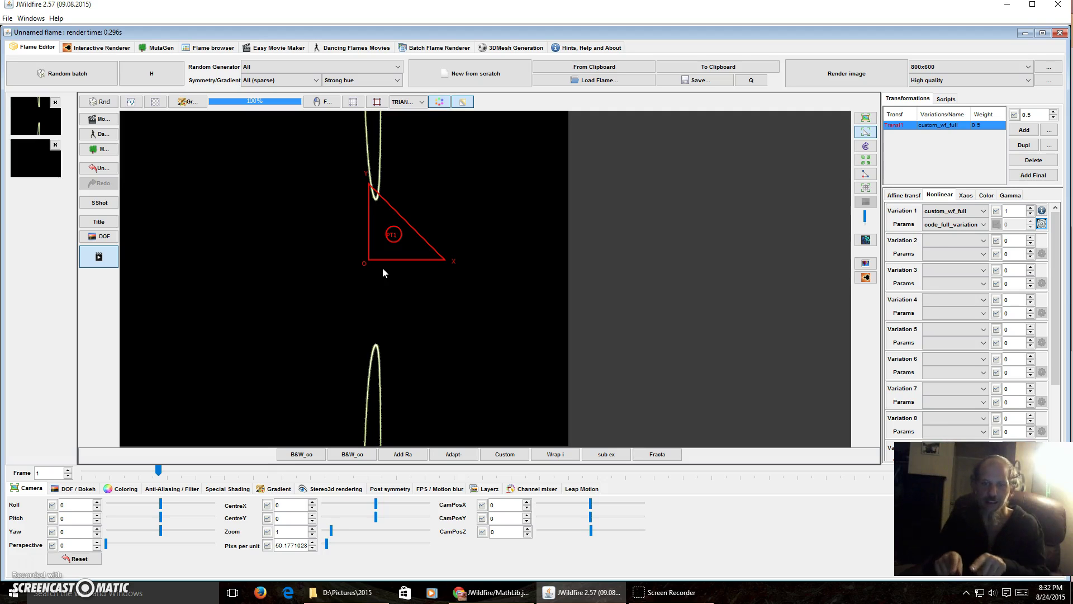
# Move the post-transform triangle up and to the right of the curves and shrink it.
pyautogui.moveTo(393, 237); pyautogui.dragTo(476, 214)
pyautogui.scroll(-3, 371, 319)
pyautogui.scroll(3, 369, 319)
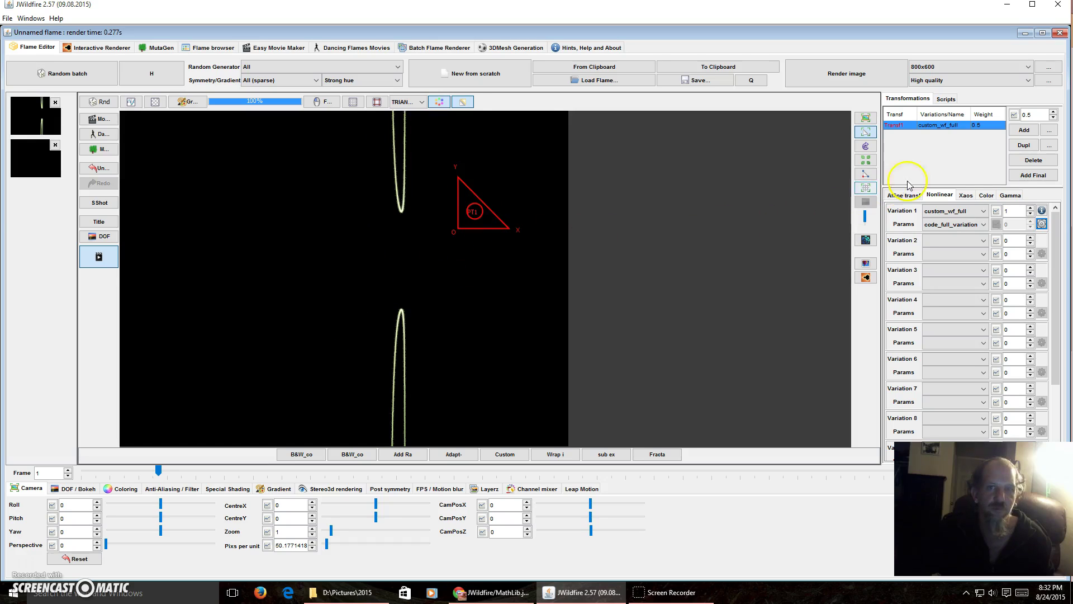
pyautogui.click(1042, 224)
pyautogui.click(724, 155)
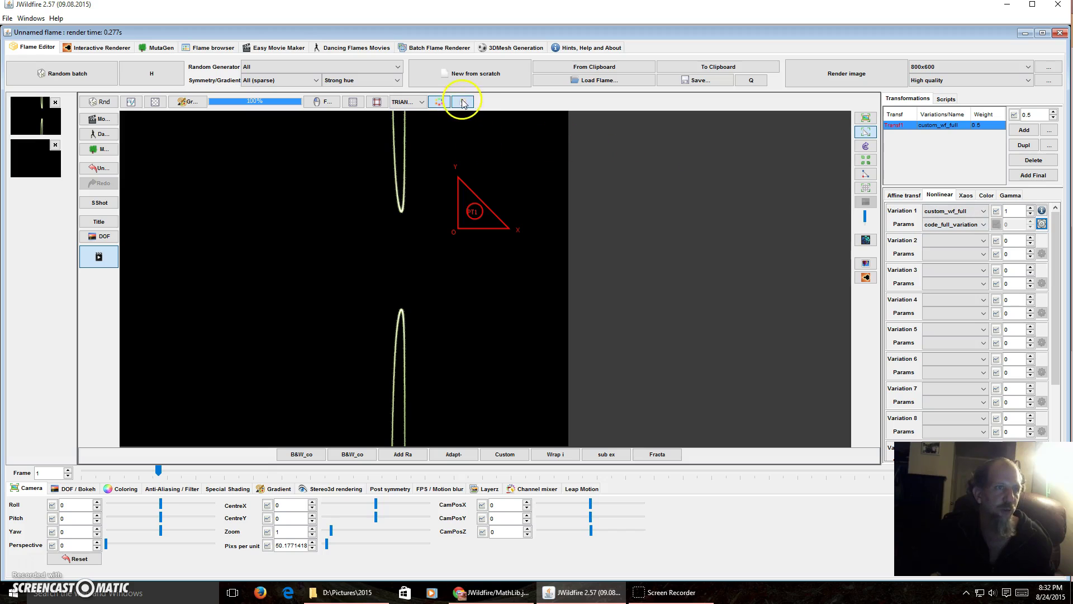
# Move and rotate the regular T1 triangle, switch back to post-transform editing and reposition, rotate and shrink the post-transform triangle.
pyautogui.moveTo(421, 226); pyautogui.dragTo(390, 254)
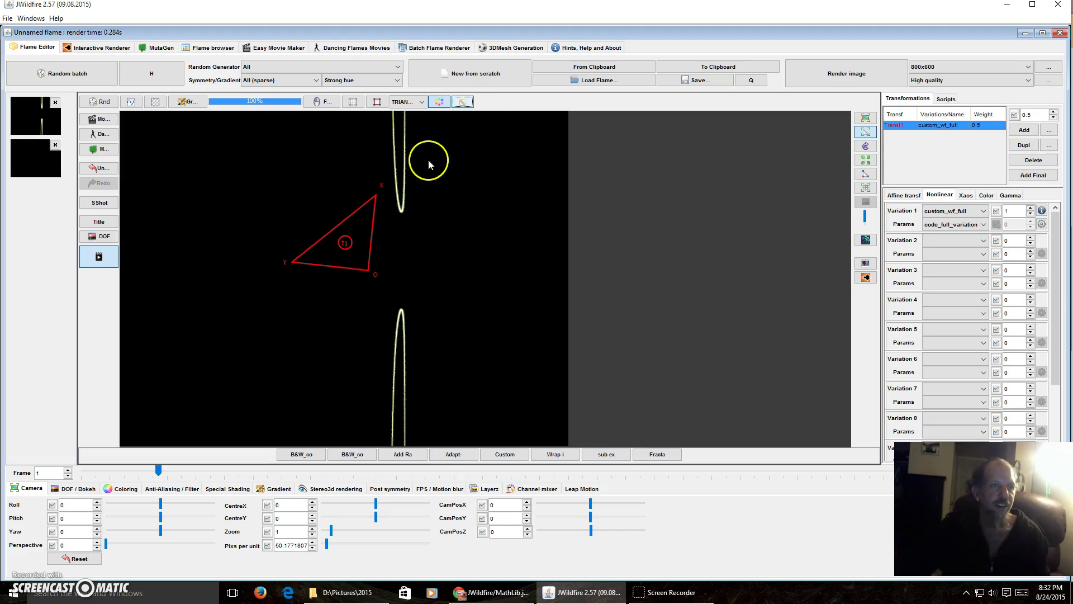
pyautogui.click(469, 104)
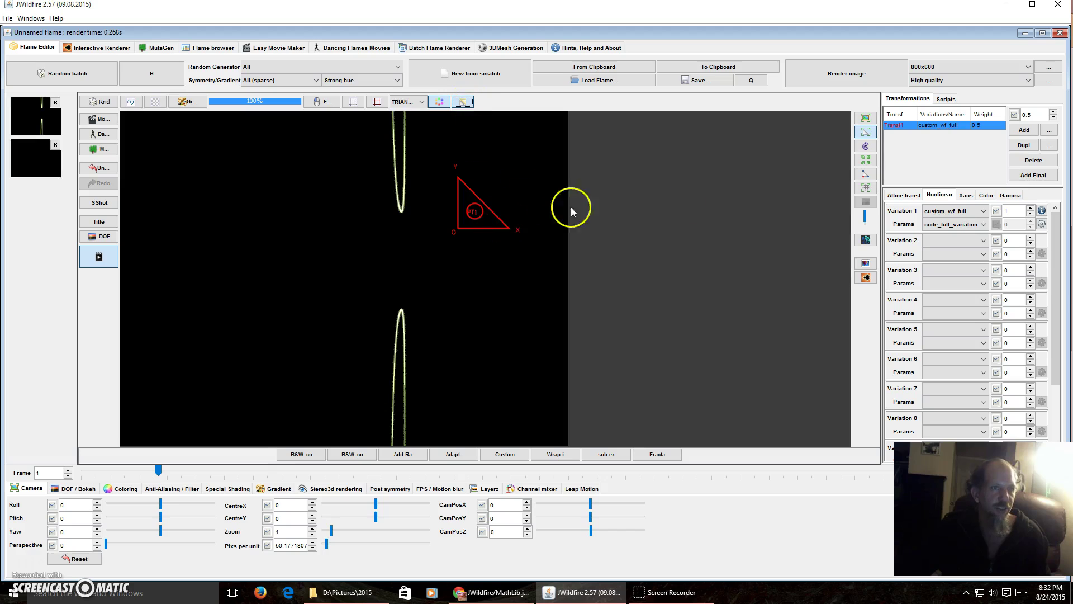
pyautogui.moveTo(471, 215); pyautogui.dragTo(462, 265)
pyautogui.scroll(-5, 461, 261)
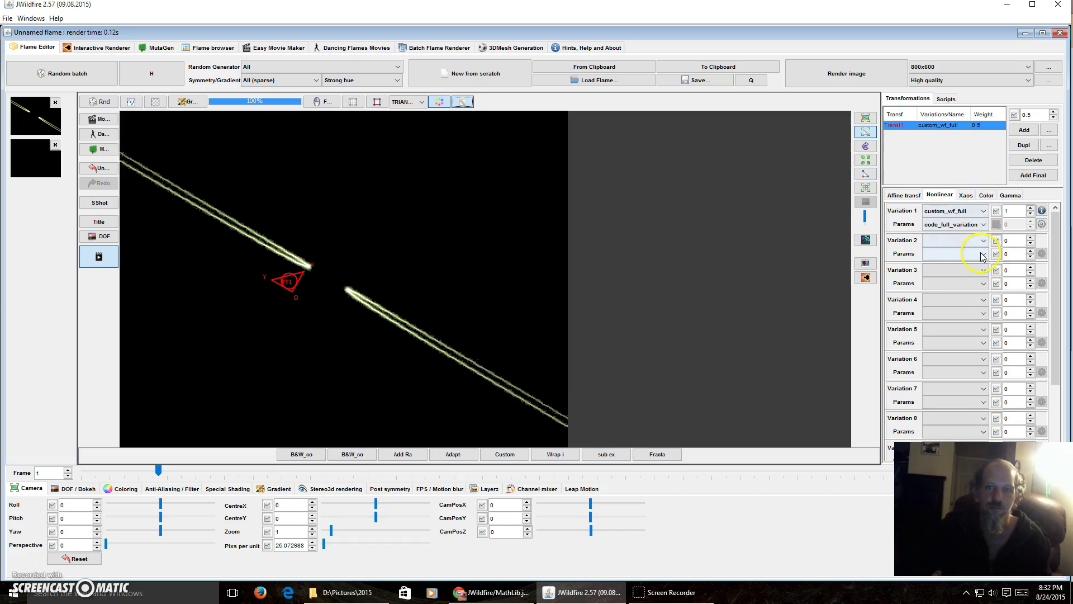
# Change the operator after pAmount in the pVarTP.x line to /, apply the code and move the post-transform triangle up and right.
pyautogui.click(1042, 223)
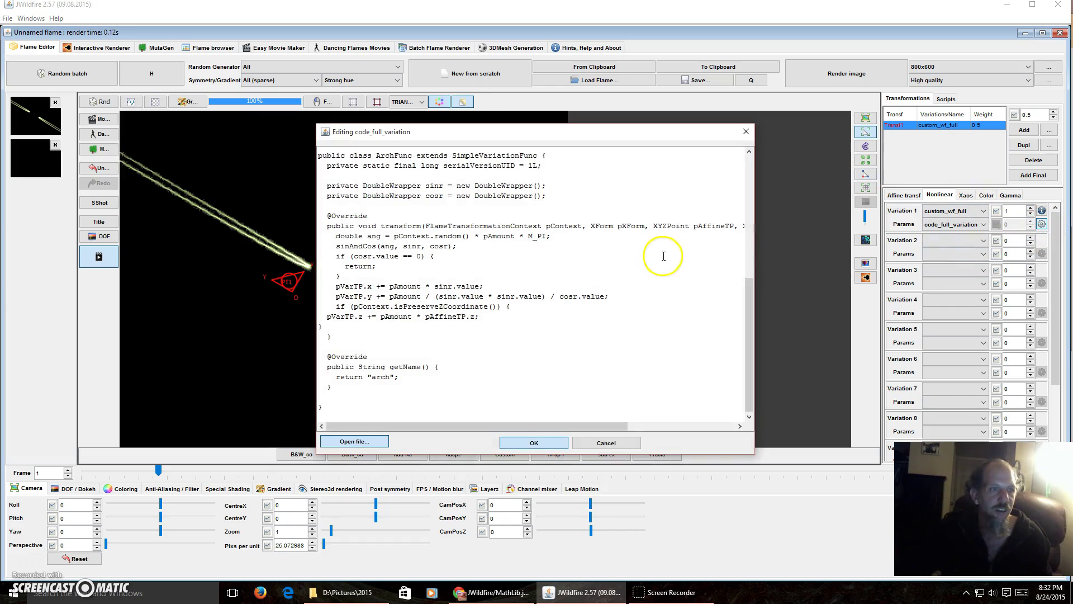
pyautogui.doubleClick(427, 285)
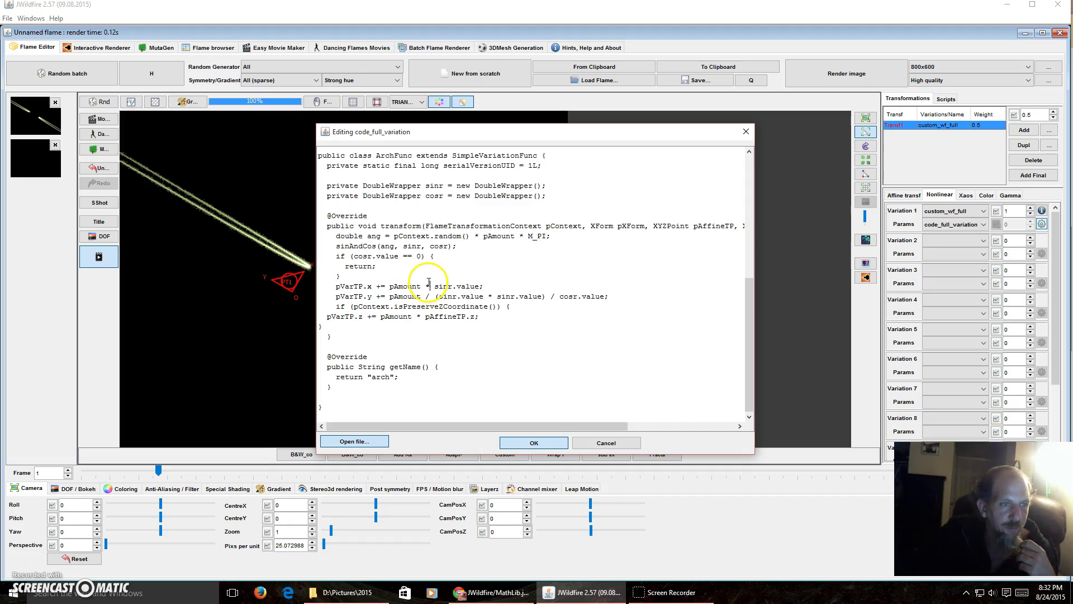
pyautogui.press('BackSpace')
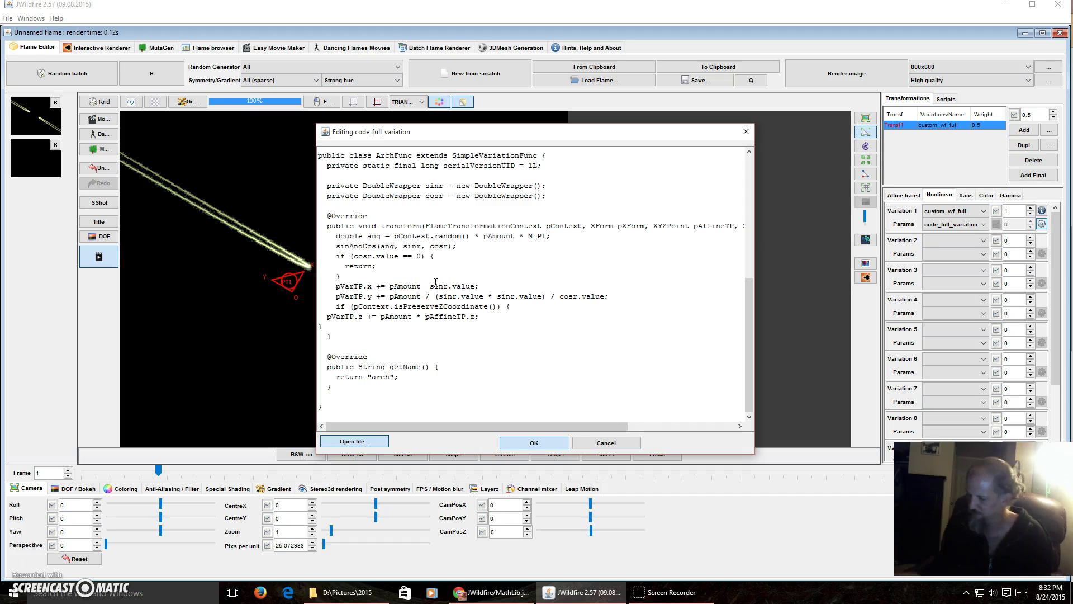
pyautogui.write('/')
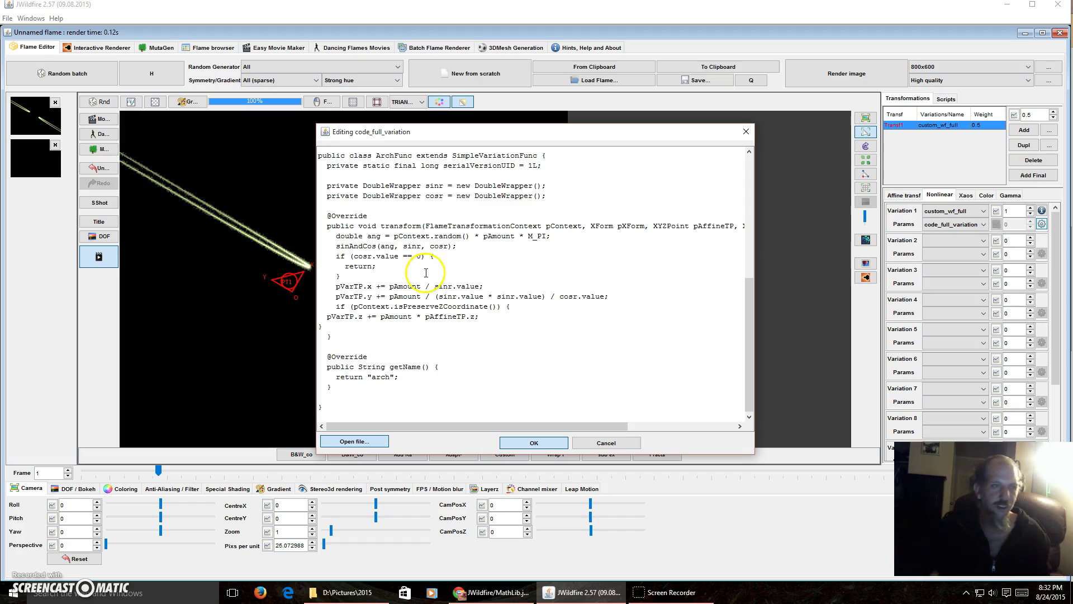
pyautogui.click(529, 442)
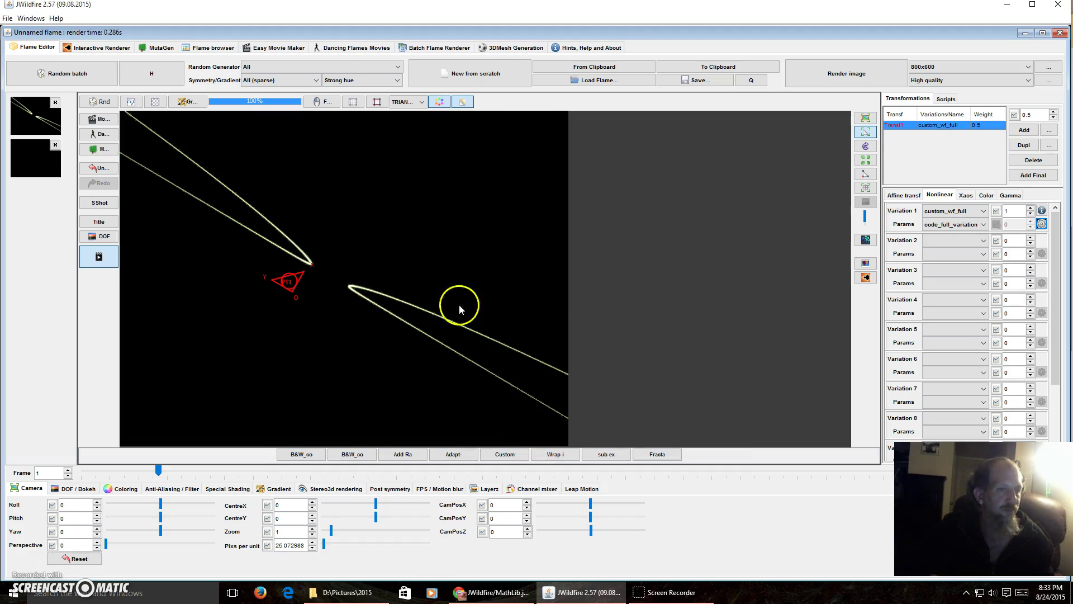
pyautogui.moveTo(275, 294); pyautogui.dragTo(498, 230)
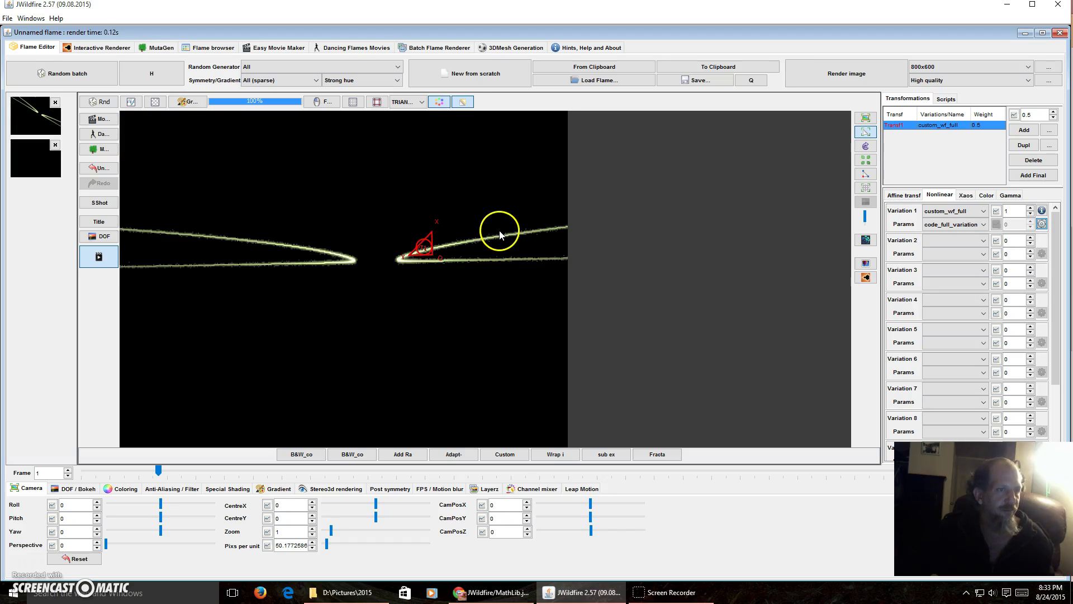
# Change the operator before cosr.value in the pVarTP.y line to *, apply the code and move the triangle downward.
pyautogui.click(1042, 224)
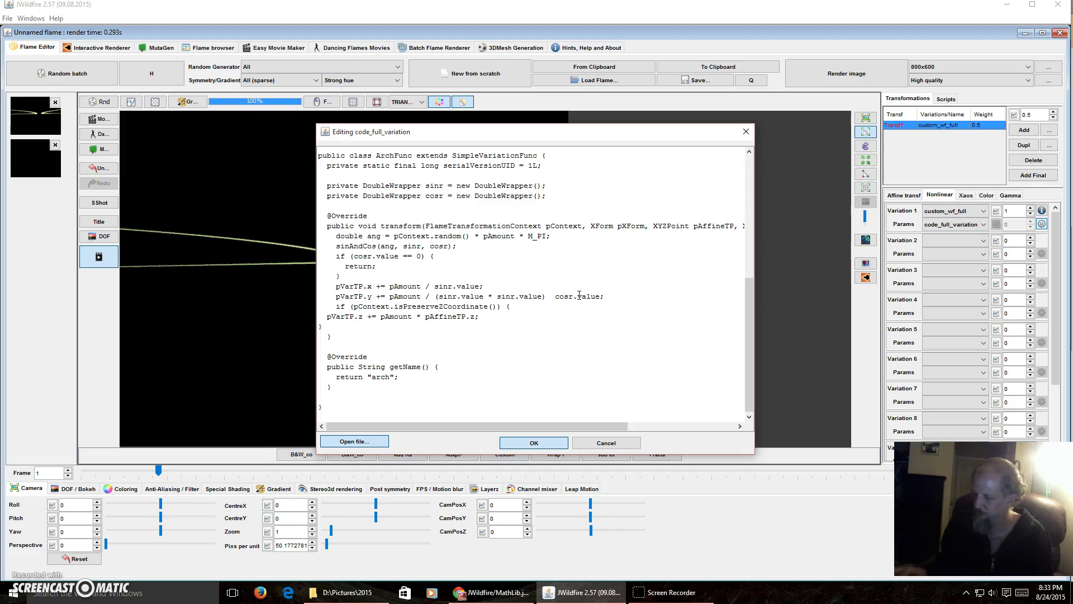
pyautogui.write('*')
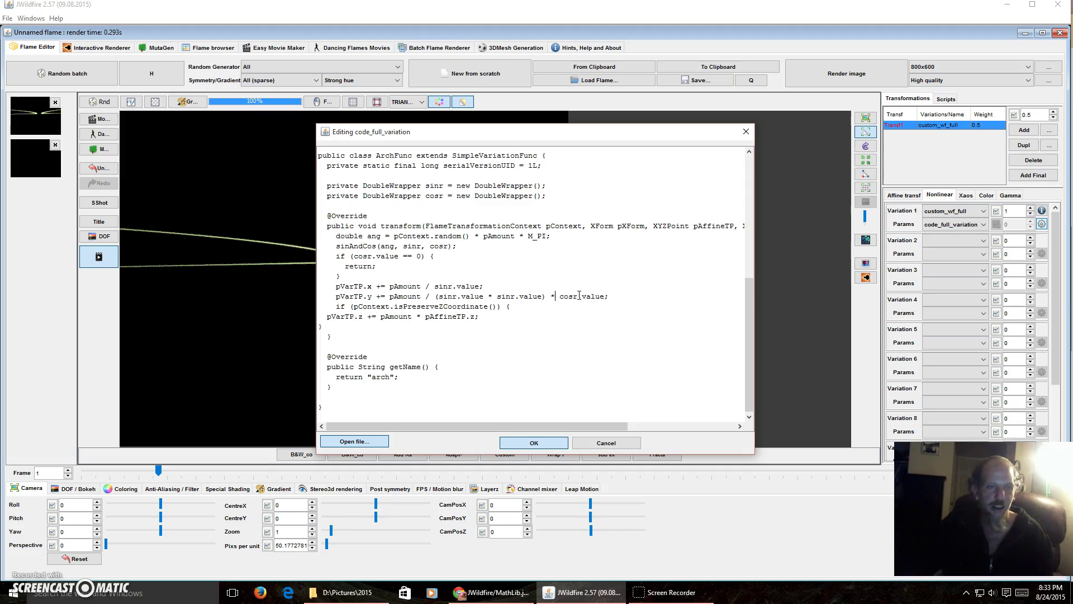
pyautogui.click(535, 443)
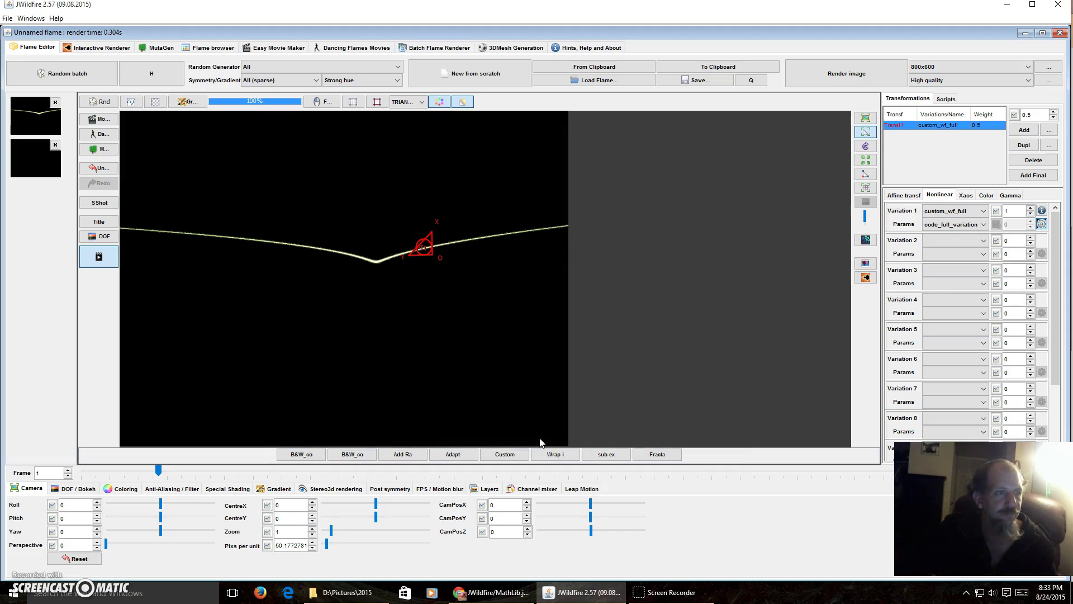
pyautogui.moveTo(420, 241); pyautogui.dragTo(401, 331)
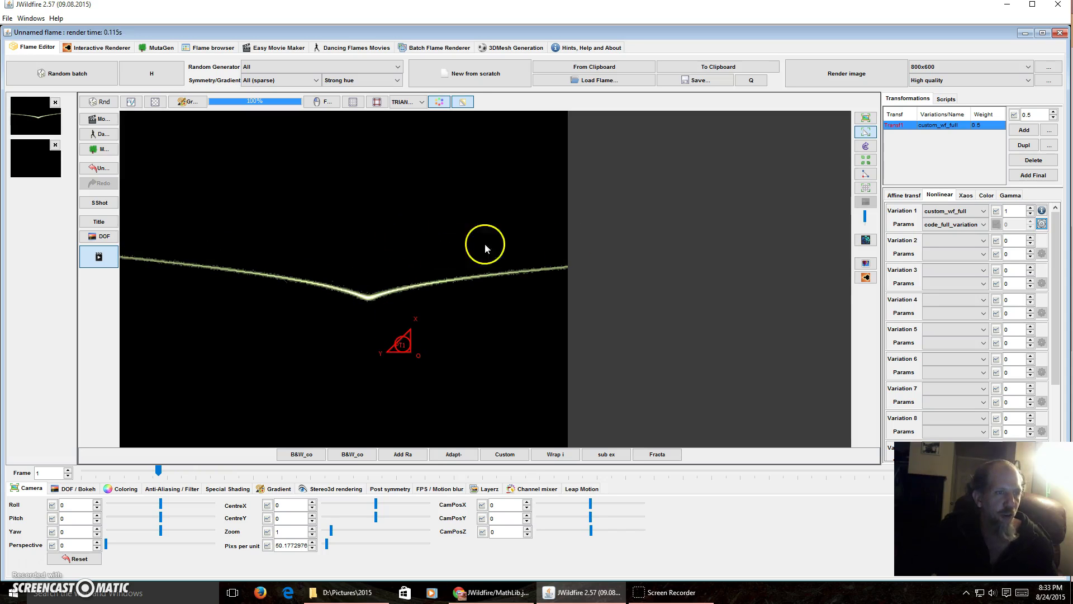
# Change the pVarTP.y expression to pAmount / (sinr.value / sinr.value) / cosr.value, apply it and move the triangle up and right.
pyautogui.click(1042, 224)
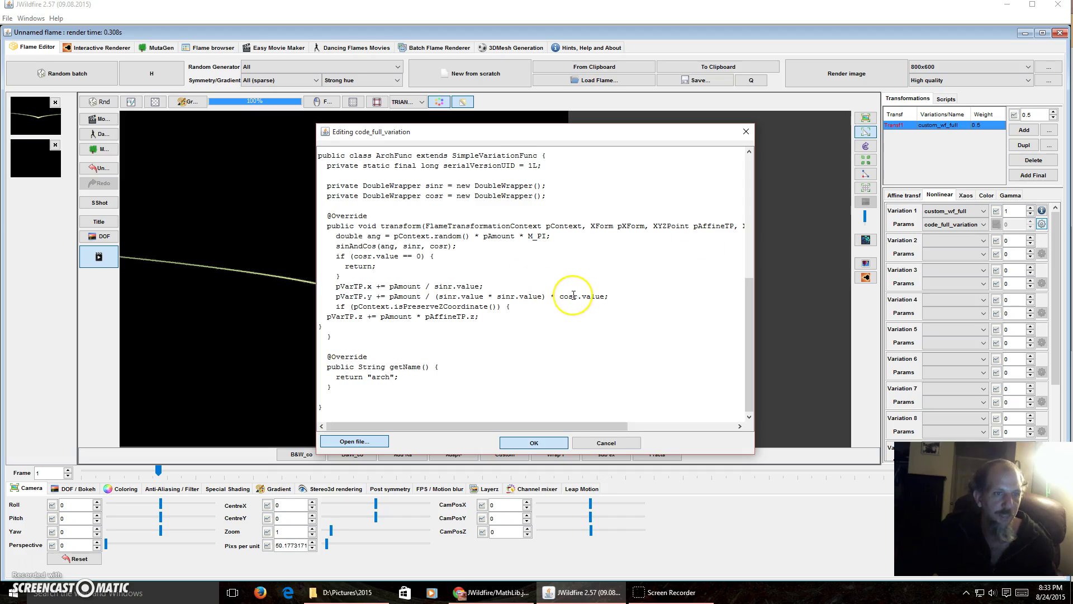
pyautogui.press('BackSpace')
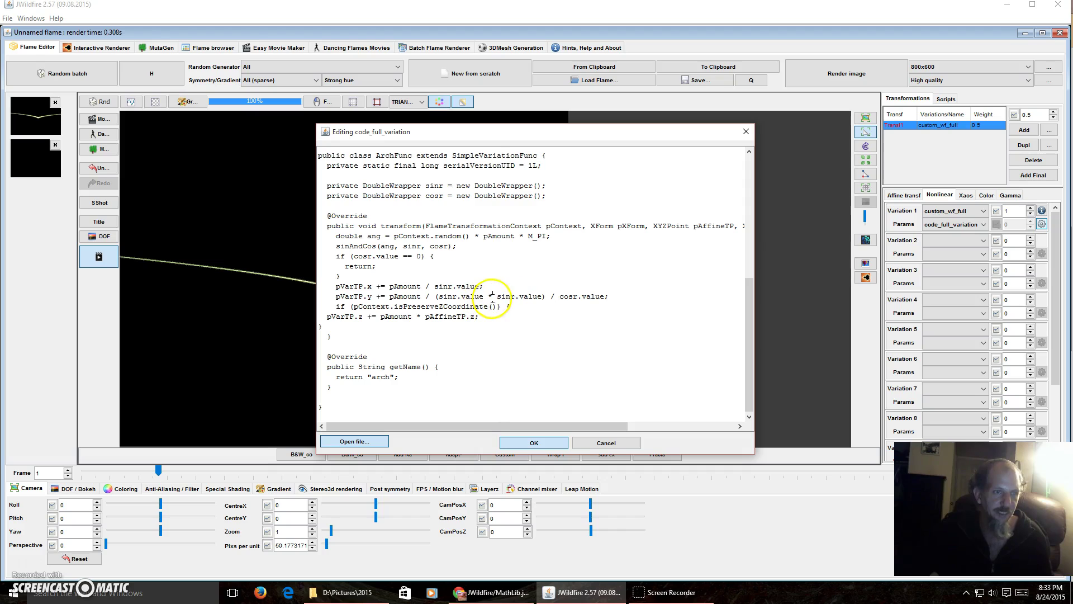
pyautogui.write('/')
pyautogui.click(530, 444)
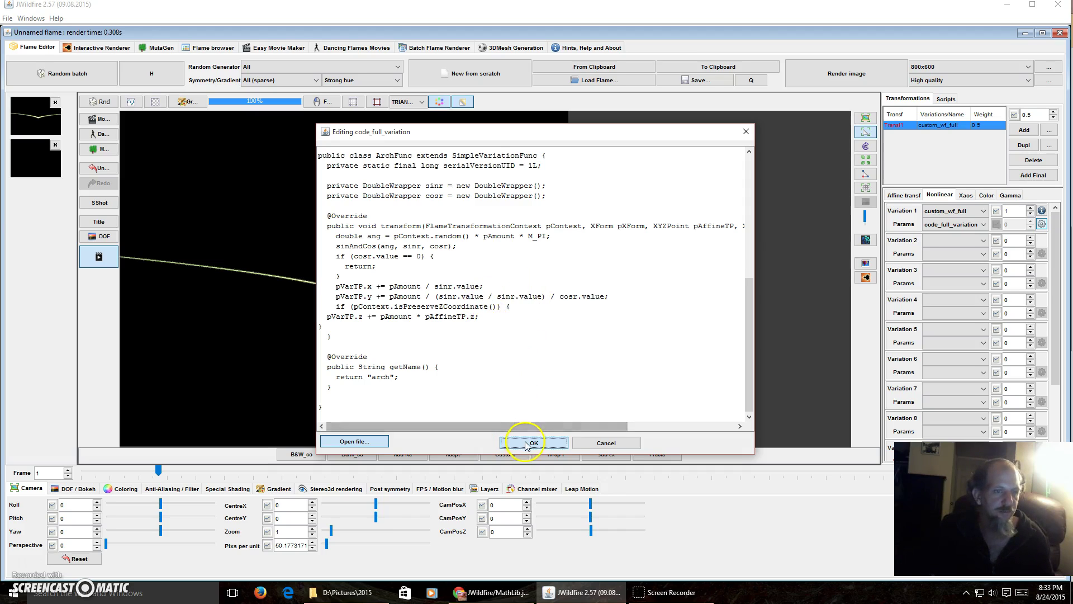
pyautogui.moveTo(400, 351); pyautogui.dragTo(446, 285)
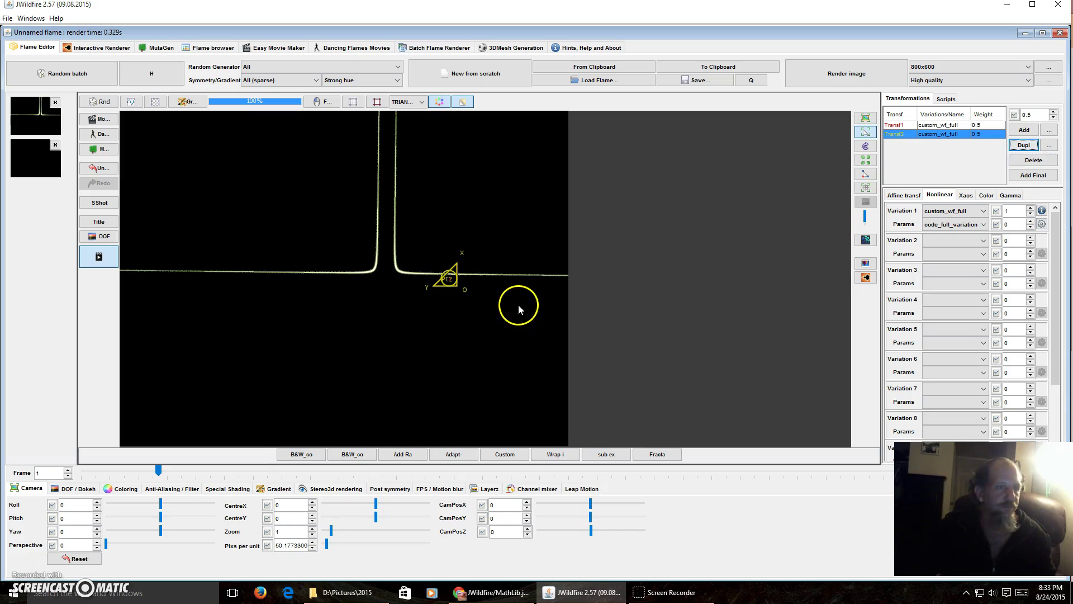
# Duplicate the custom_wf_full transform twice, offsetting each copy's post-transform triangle slightly up and left of the previous one.
pyautogui.moveTo(445, 290); pyautogui.dragTo(426, 270)
pyautogui.click(1013, 146)
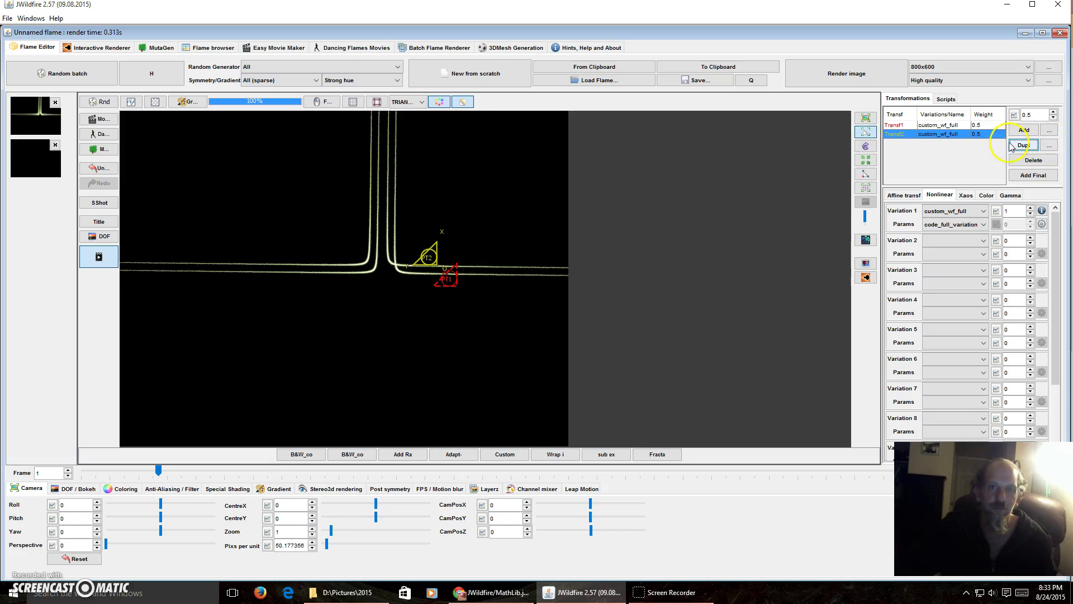
pyautogui.moveTo(509, 260); pyautogui.dragTo(421, 266)
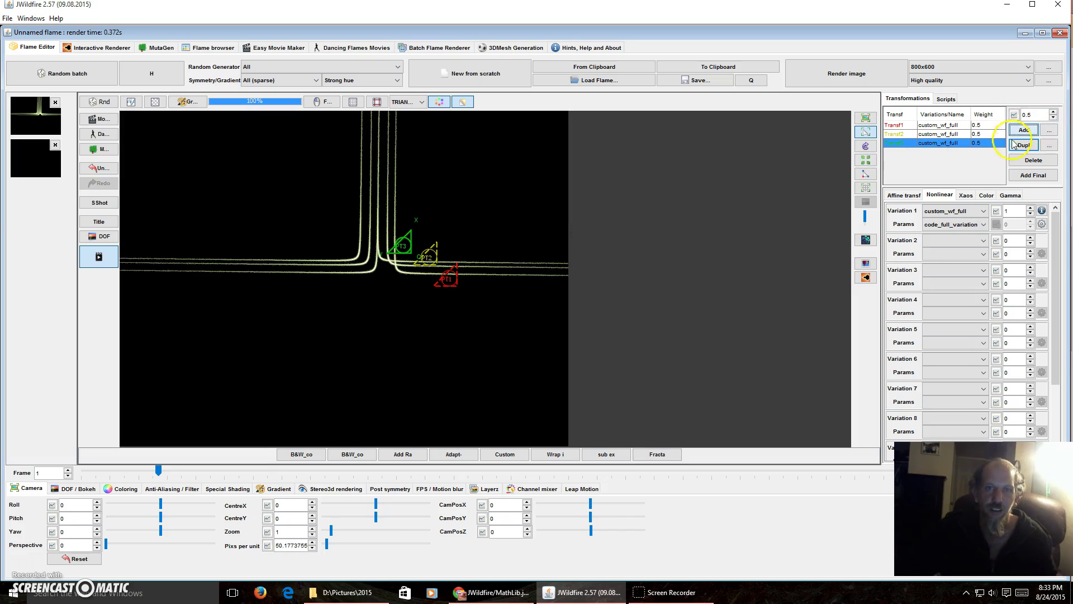
# Add a fourth transform using the julia variation, move its post-transform triangle down and right and enlarge it to about double size.
pyautogui.click(950, 211)
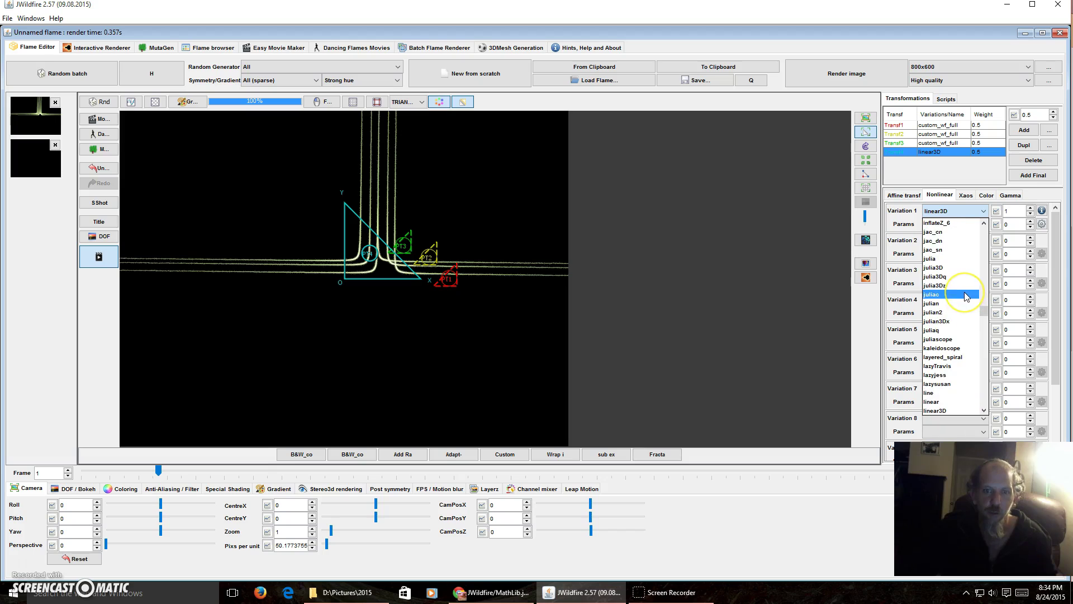
pyautogui.click(965, 261)
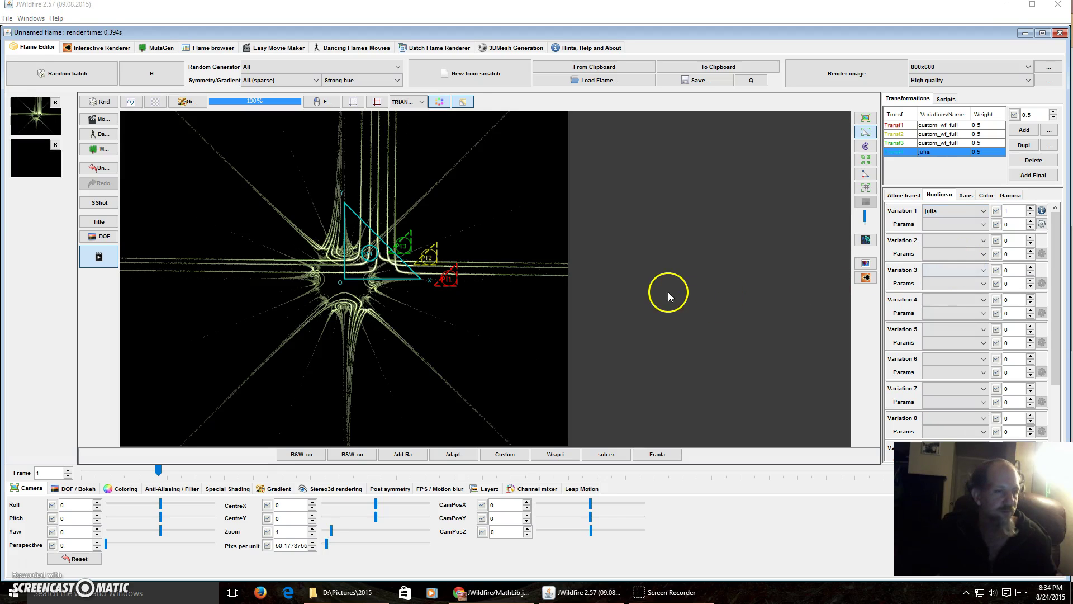
pyautogui.moveTo(411, 284); pyautogui.dragTo(454, 405)
pyautogui.scroll(5, 454, 406)
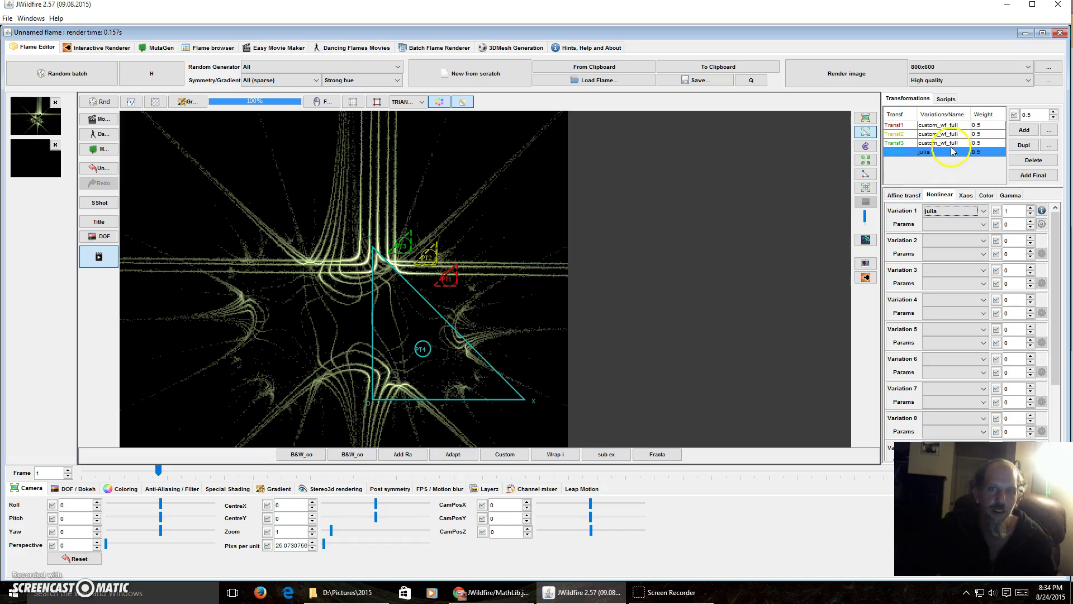
# Set the draw mode of the three custom_wf_full transforms, Transf1 to Transf3, to HIDDEN.
pyautogui.click(944, 126)
pyautogui.click(986, 196)
pyautogui.click(985, 251)
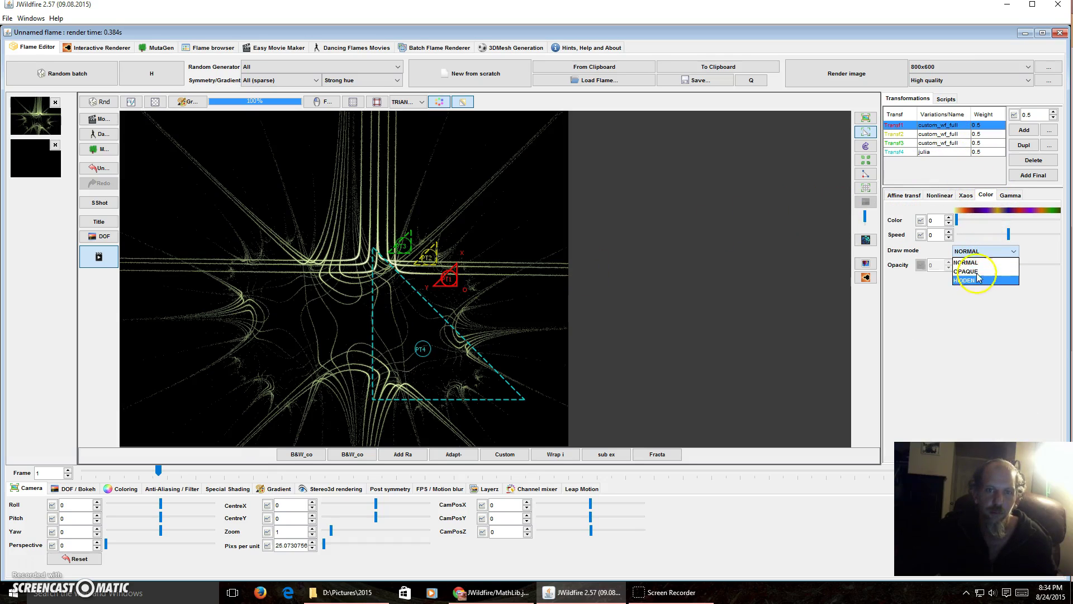
pyautogui.click(978, 280)
pyautogui.click(945, 134)
pyautogui.click(979, 252)
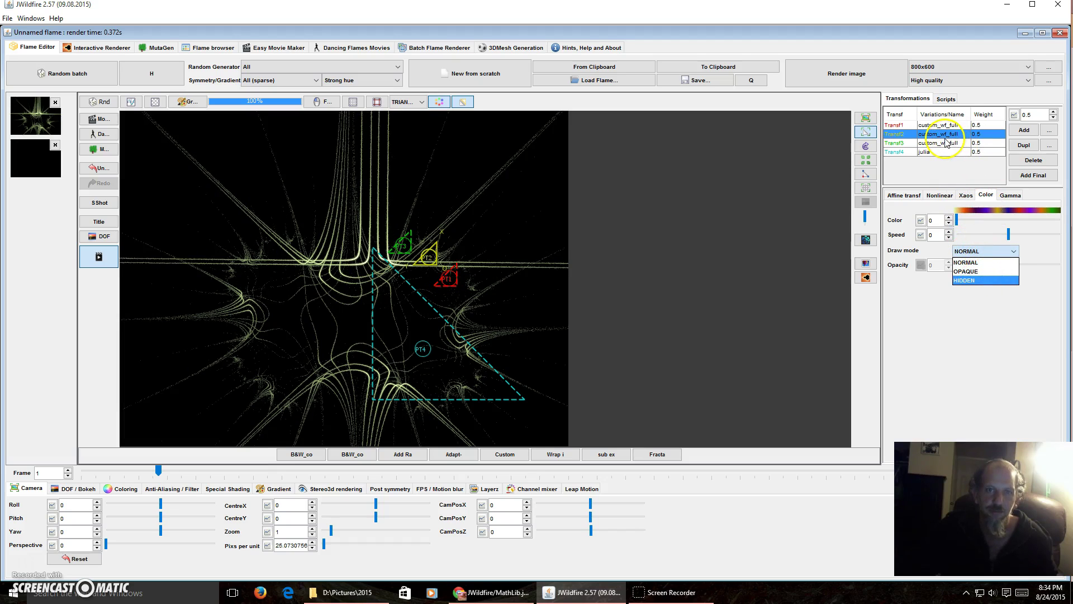
pyautogui.click(948, 143)
pyautogui.click(977, 252)
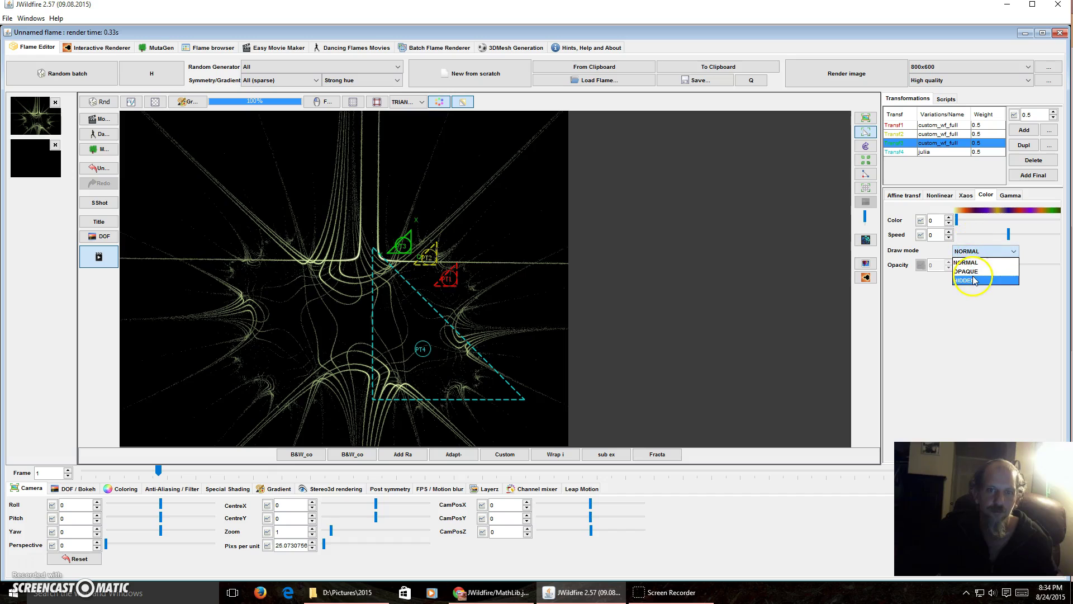
pyautogui.click(734, 276)
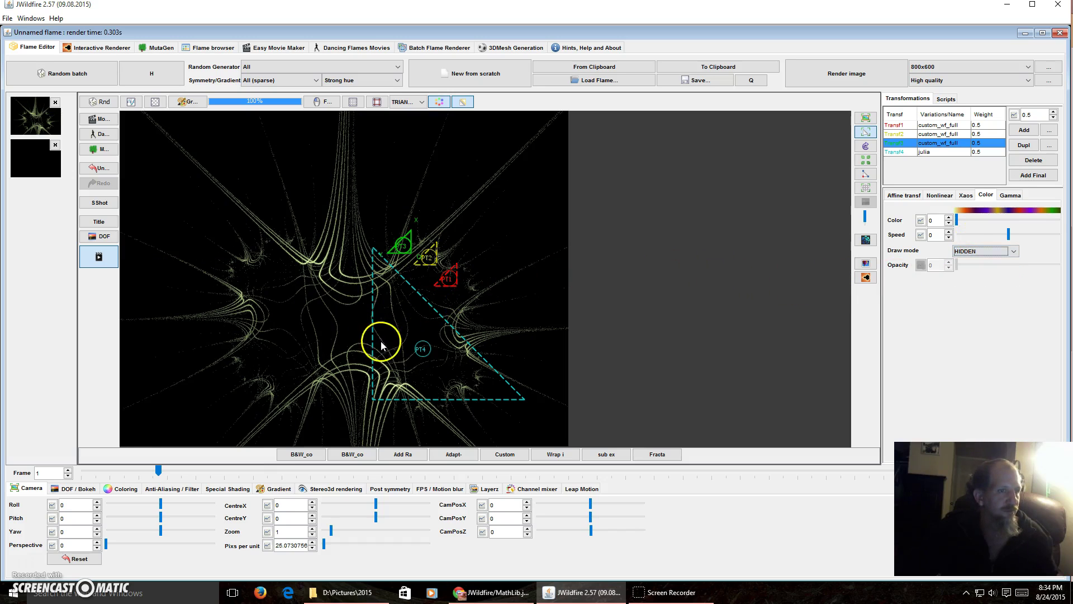
# Move Transf3's post-transform triangle up and left, and shift the julia transform's regular affine triangle to reshape the flame.
pyautogui.moveTo(415, 289)
pyautogui.mouseDown()
pyautogui.moveTo(410, 259)
pyautogui.moveTo(341, 267)
pyautogui.moveTo(360, 287)
pyautogui.mouseUp()
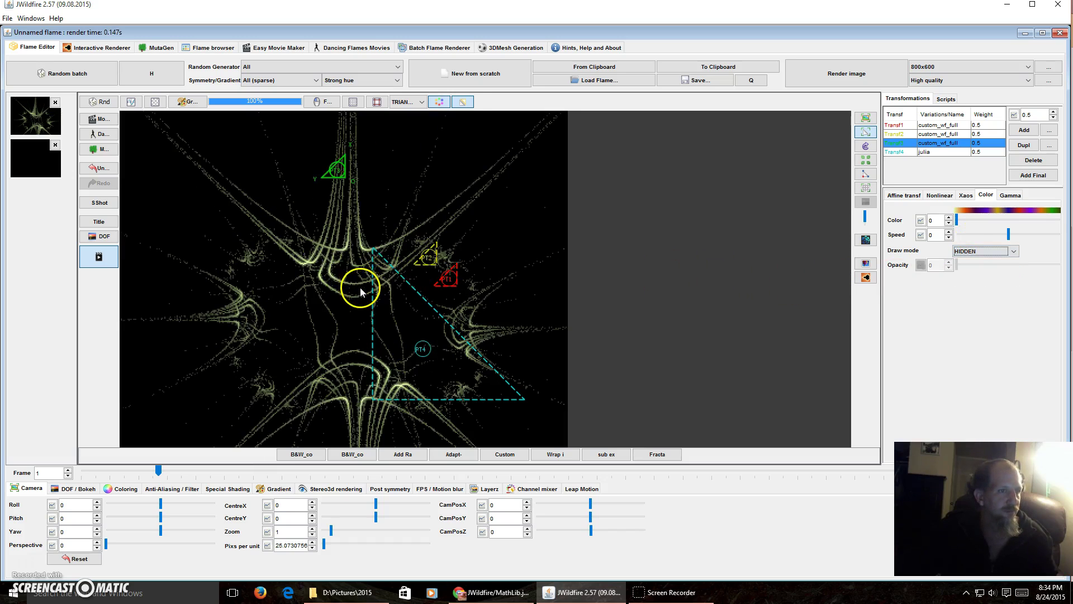
pyautogui.click(906, 151)
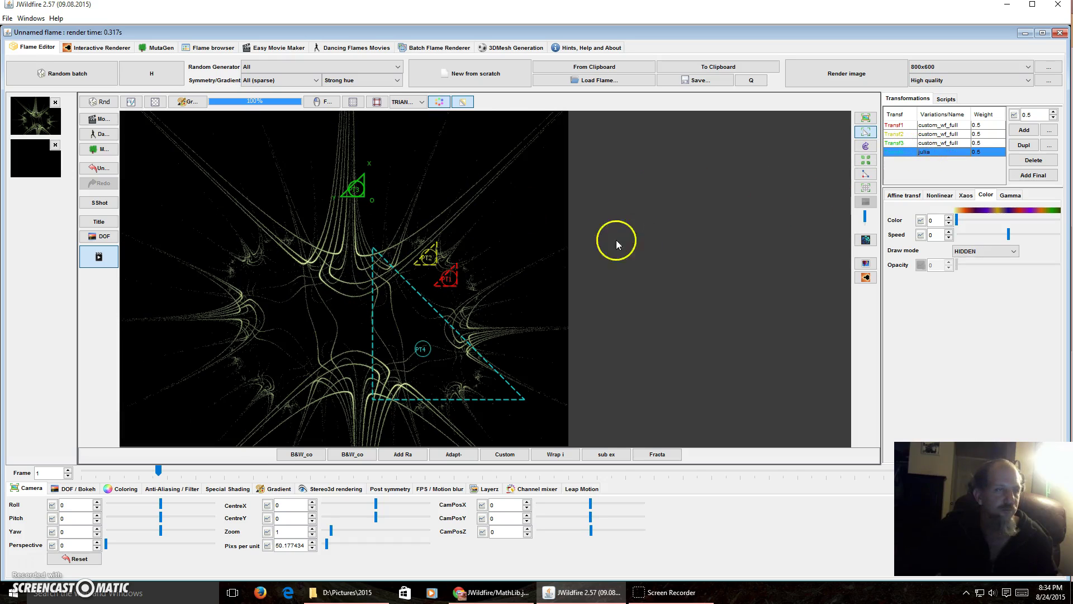
pyautogui.moveTo(404, 304); pyautogui.dragTo(359, 436)
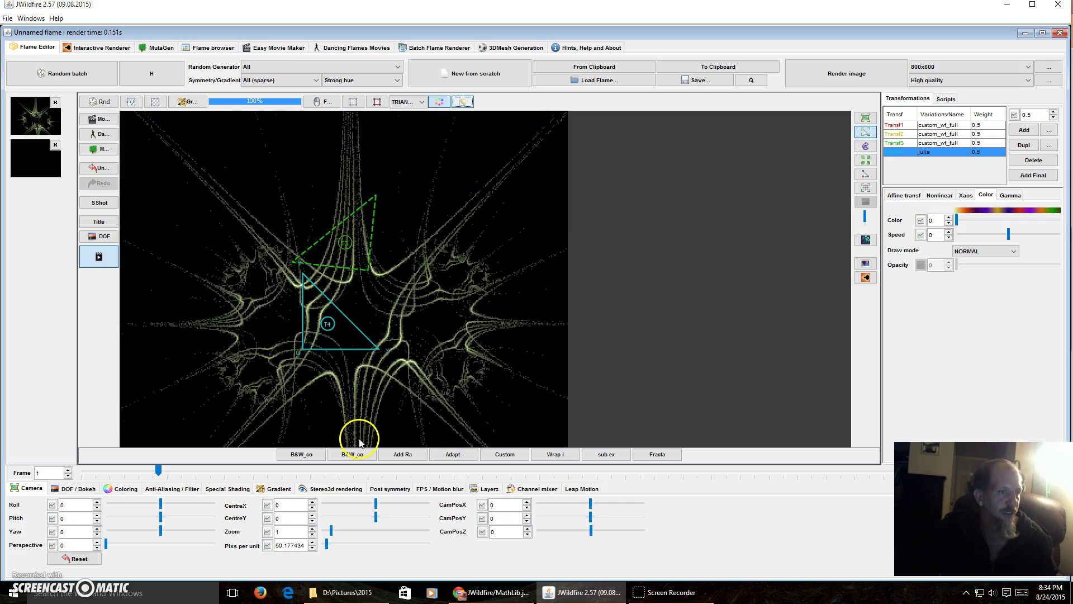
pyautogui.moveTo(437, 323); pyautogui.dragTo(393, 411)
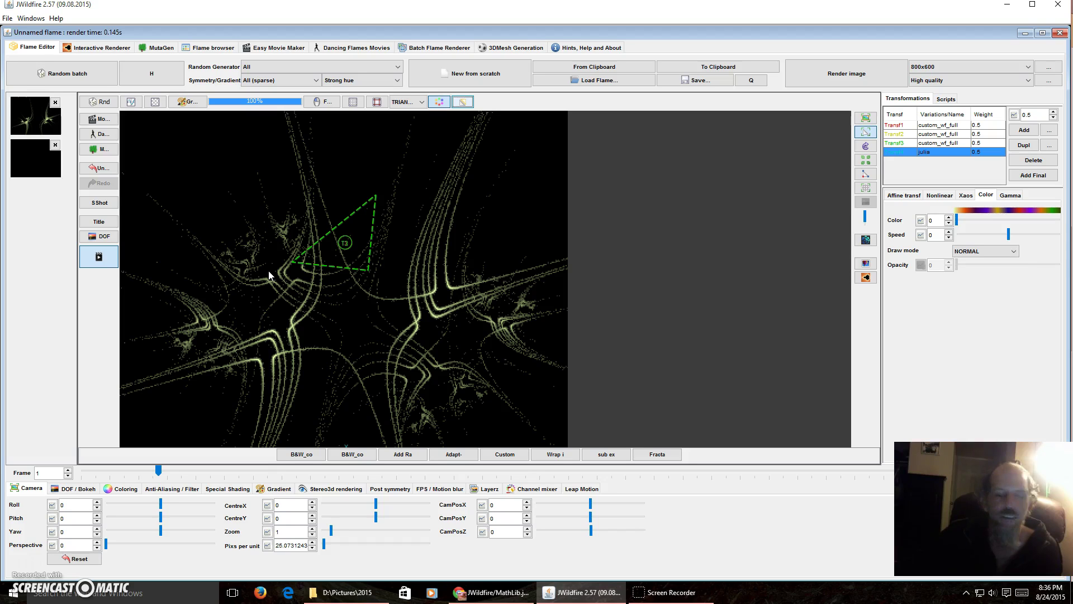
pyautogui.moveTo(340, 250); pyautogui.dragTo(432, 399)
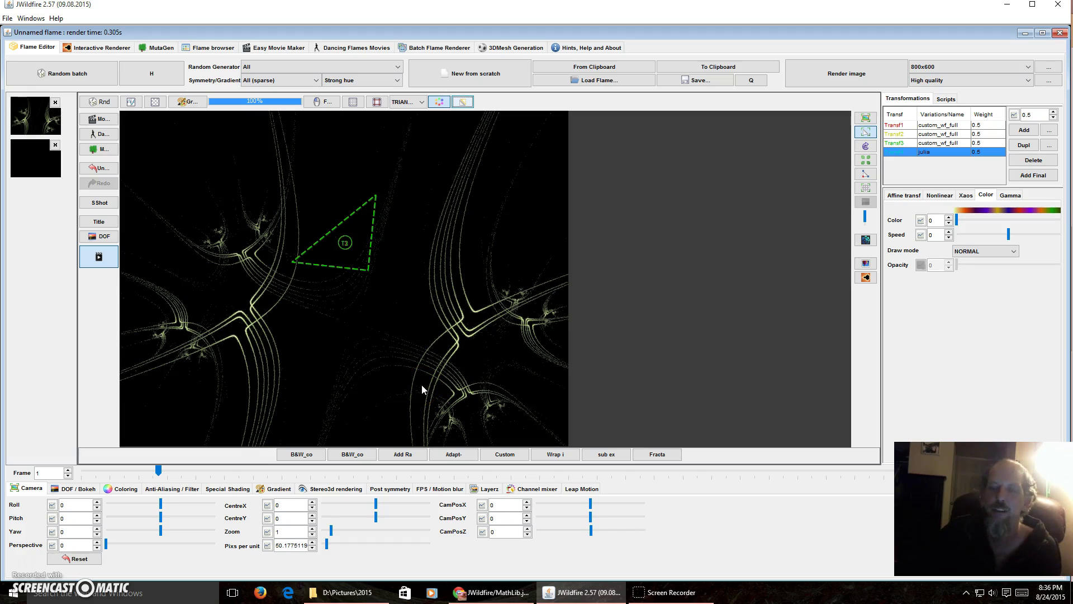